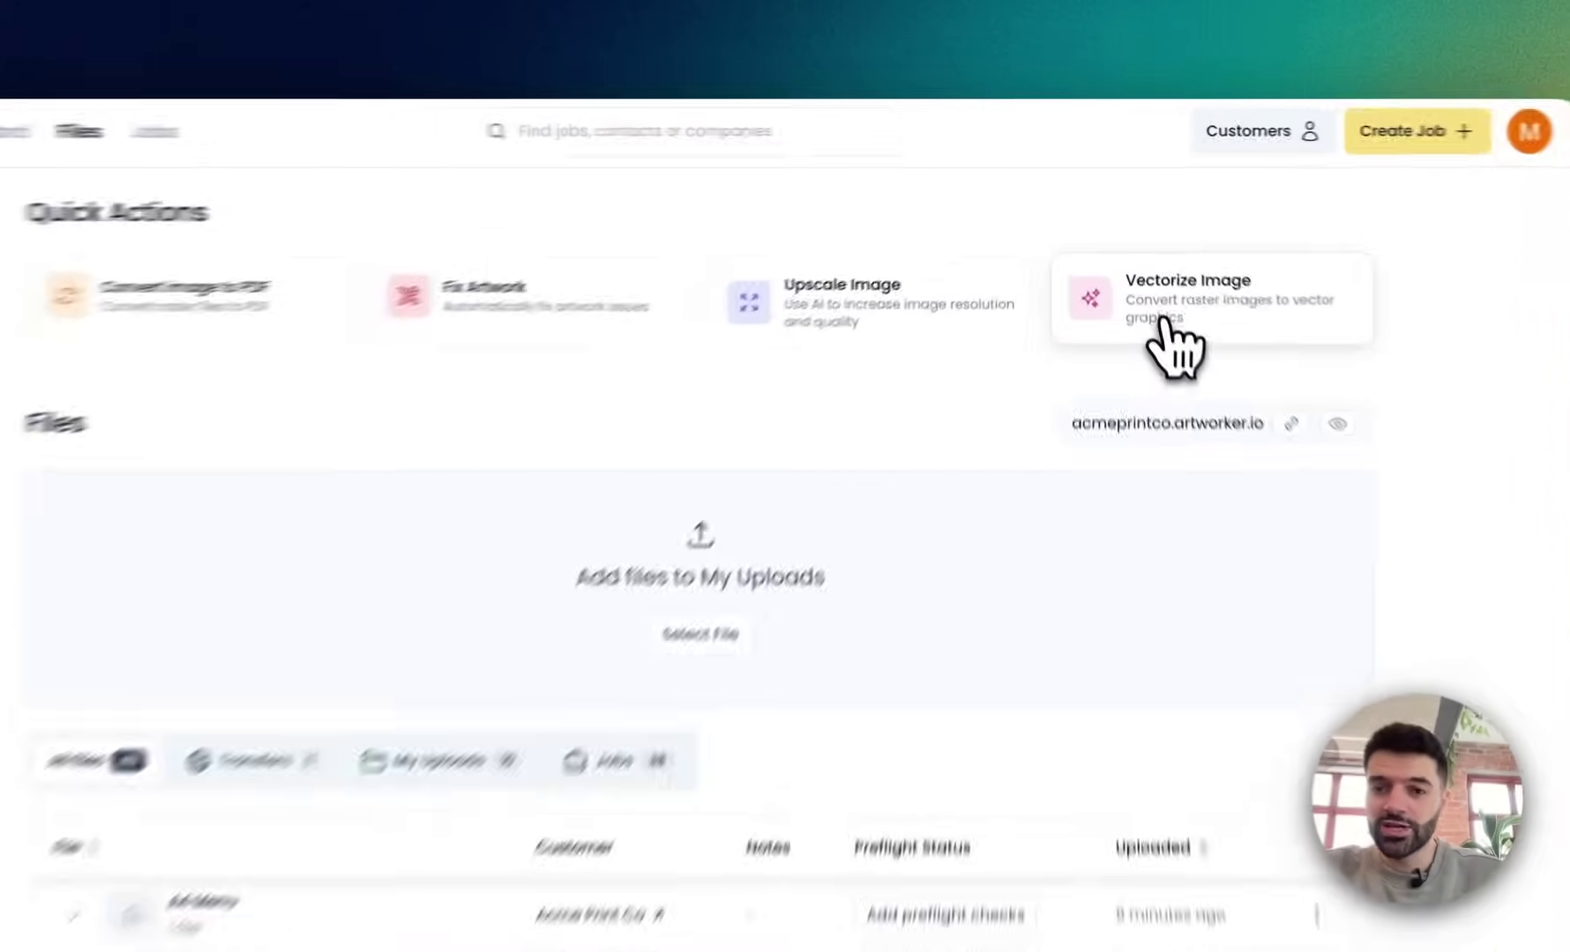
- Start a vectorize job named 'Poster' using Be Kind Retro Poster.png
{"action": "left_click", "coordinate": [1146, 281]}
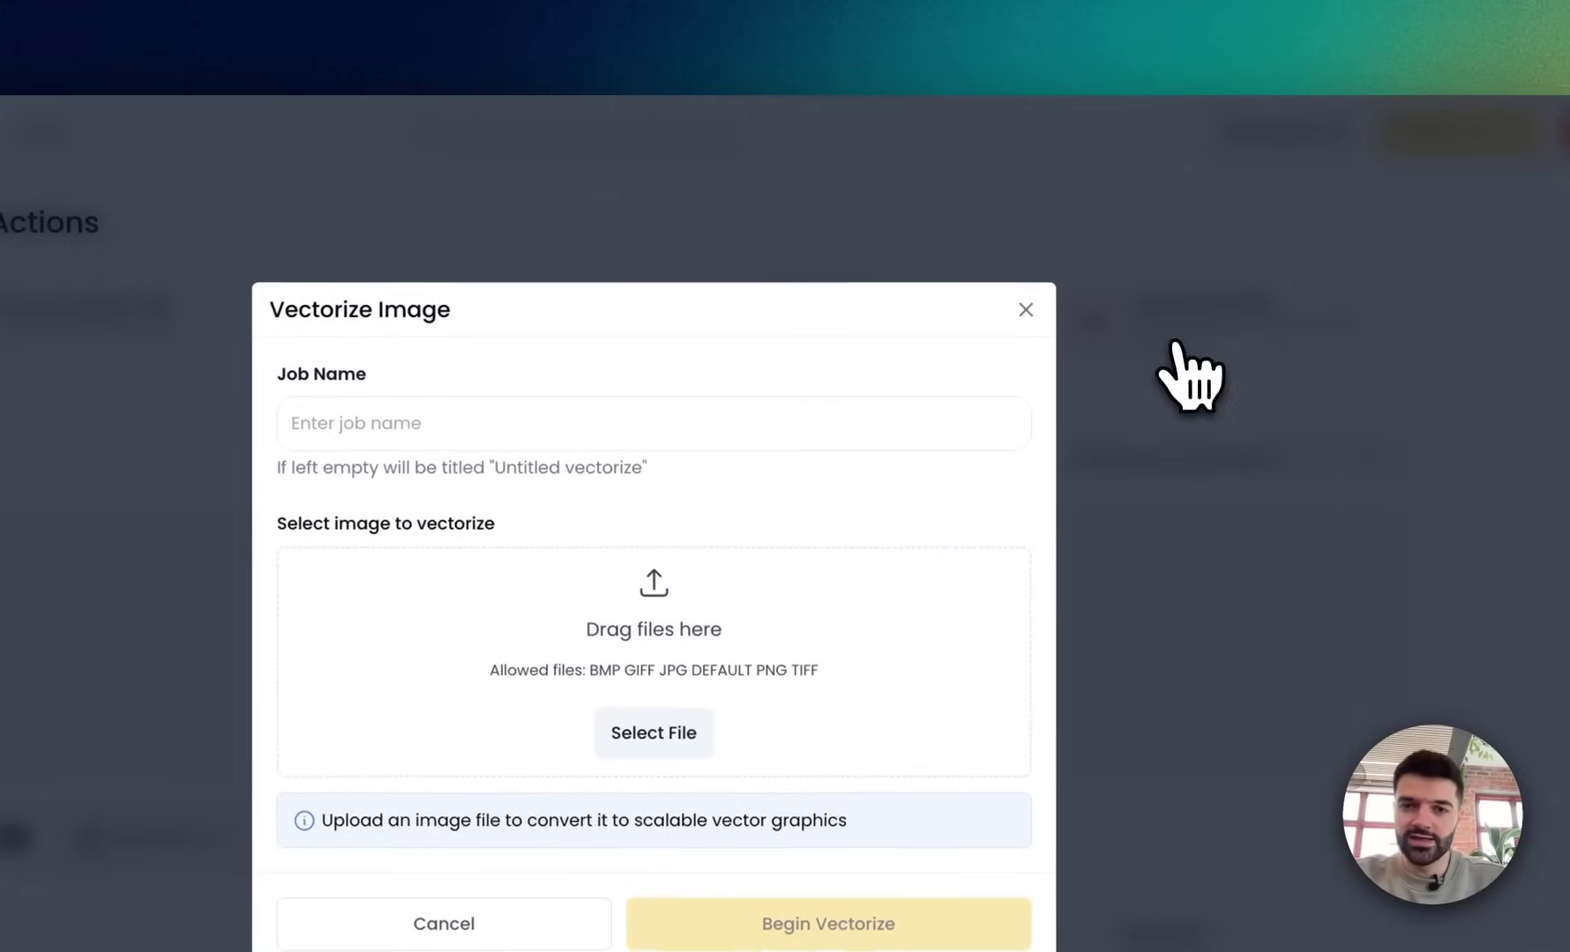
{"action": "left_click", "coordinate": [553, 428]}
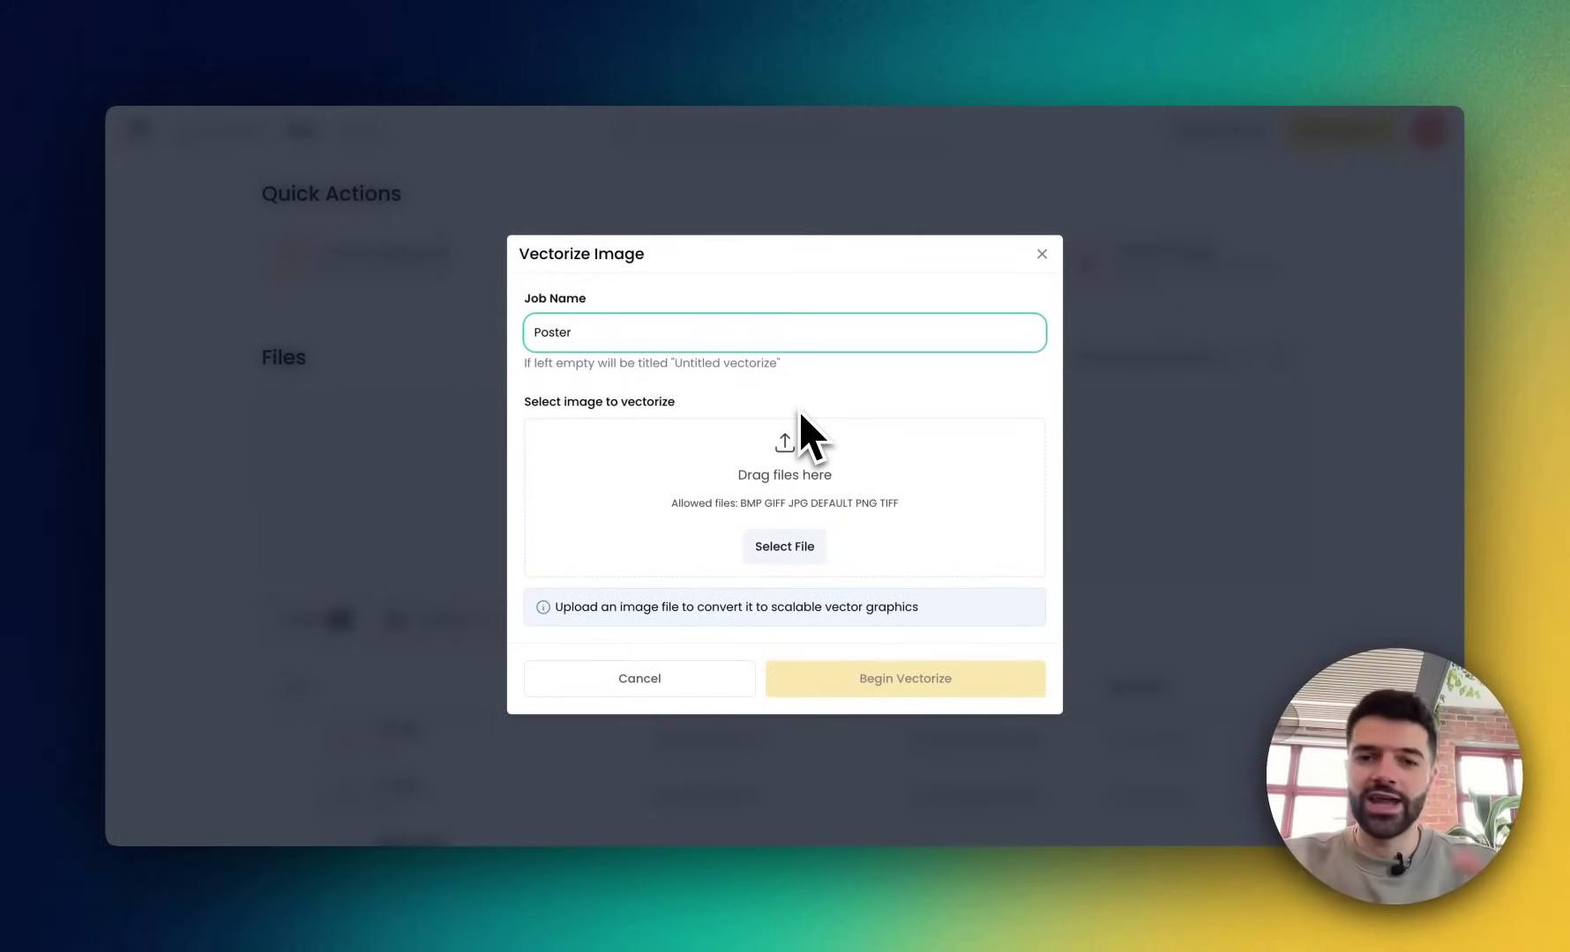
{"action": "left_click", "coordinate": [794, 551]}
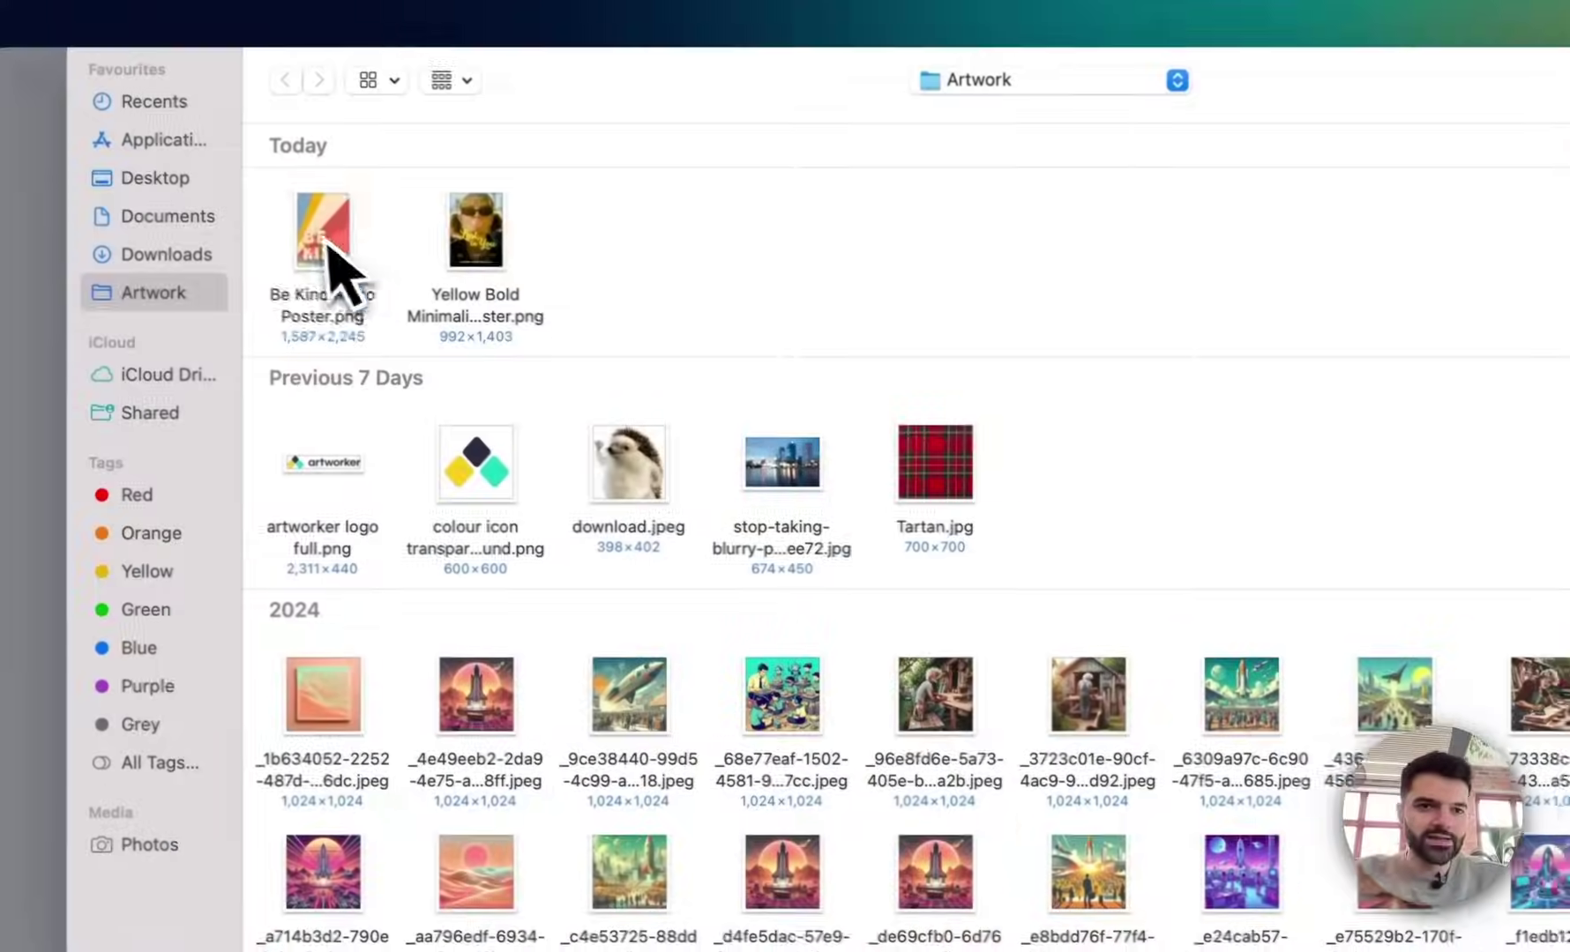
{"action": "double_click", "coordinate": [328, 256]}
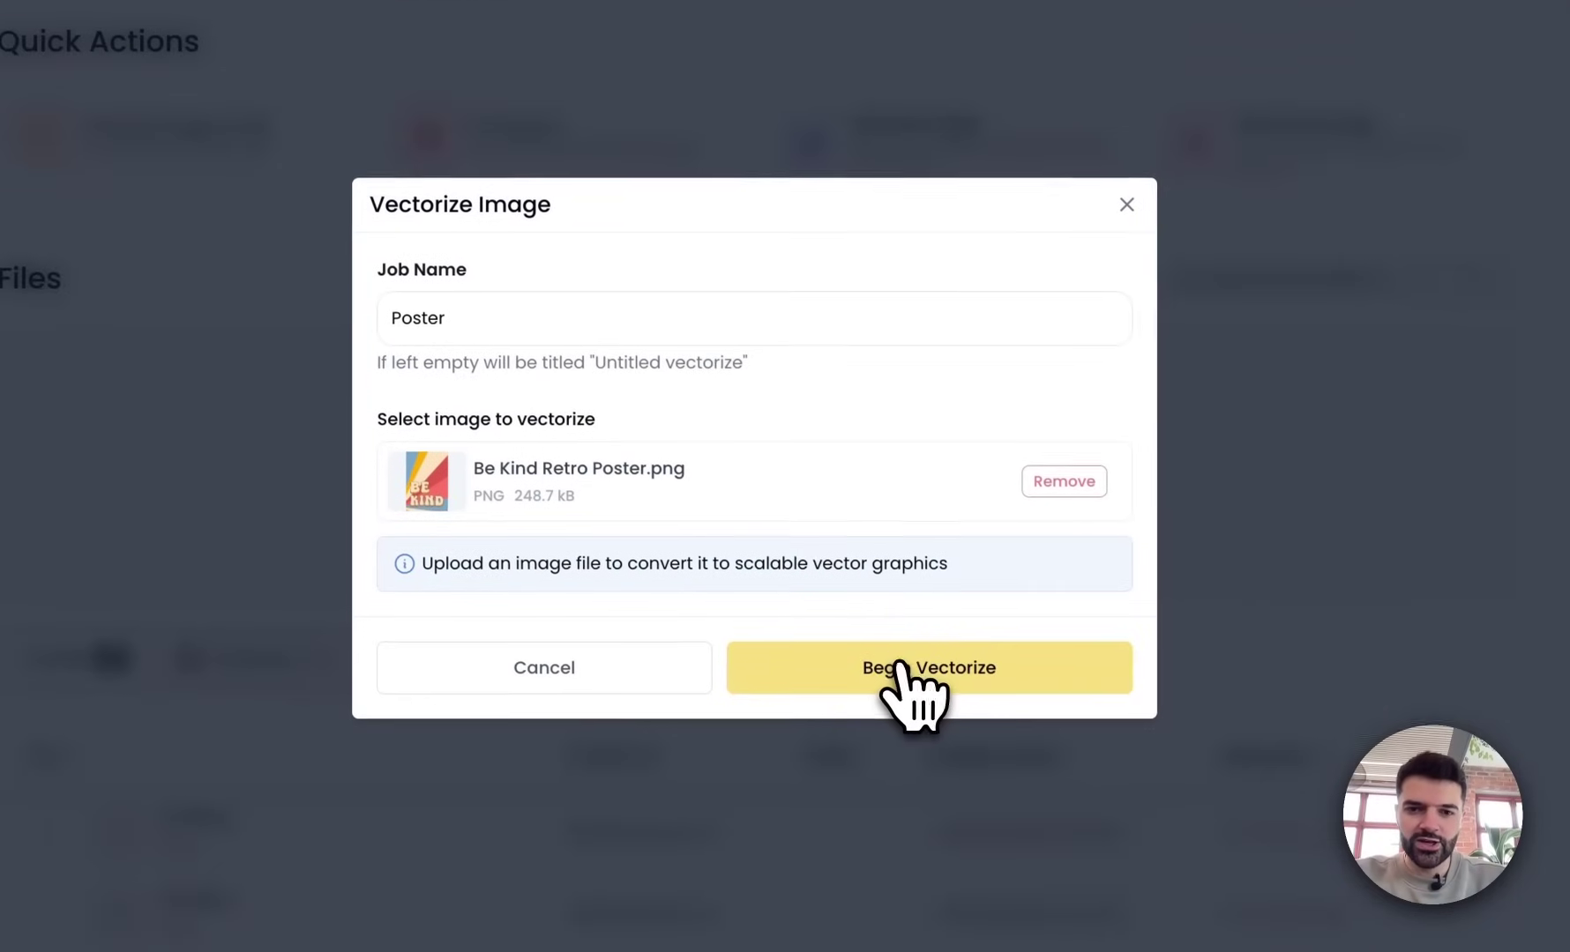
{"action": "left_click", "coordinate": [904, 668]}
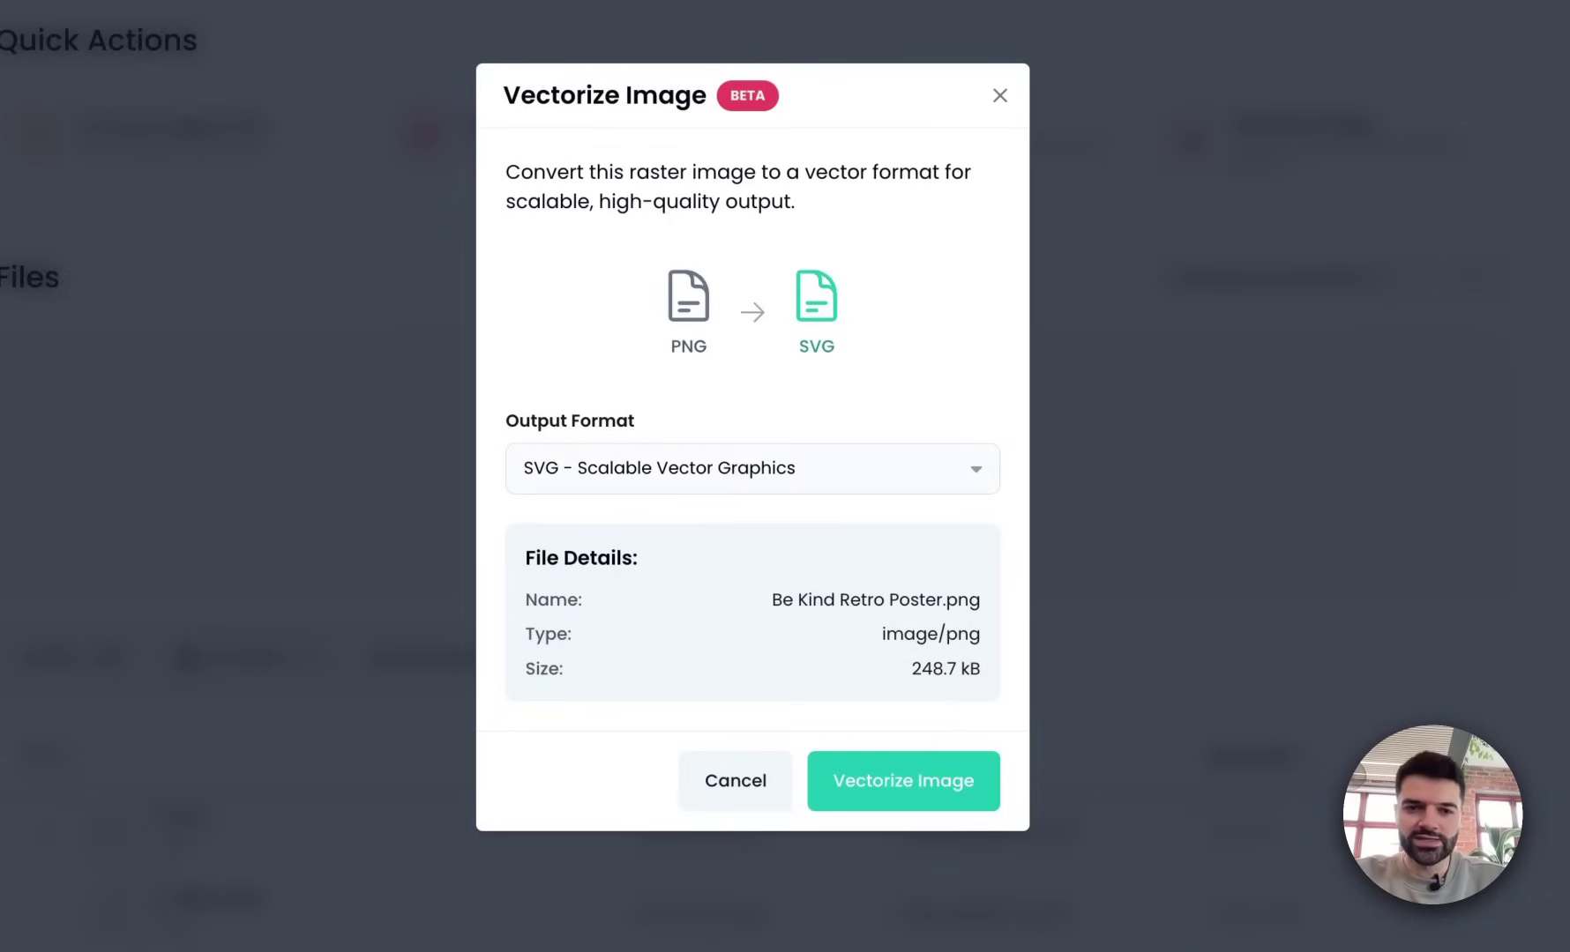
- Switch the output format to PDF - Portable Document Format and vectorize the Be Kind poster
{"action": "left_click", "coordinate": [718, 468]}
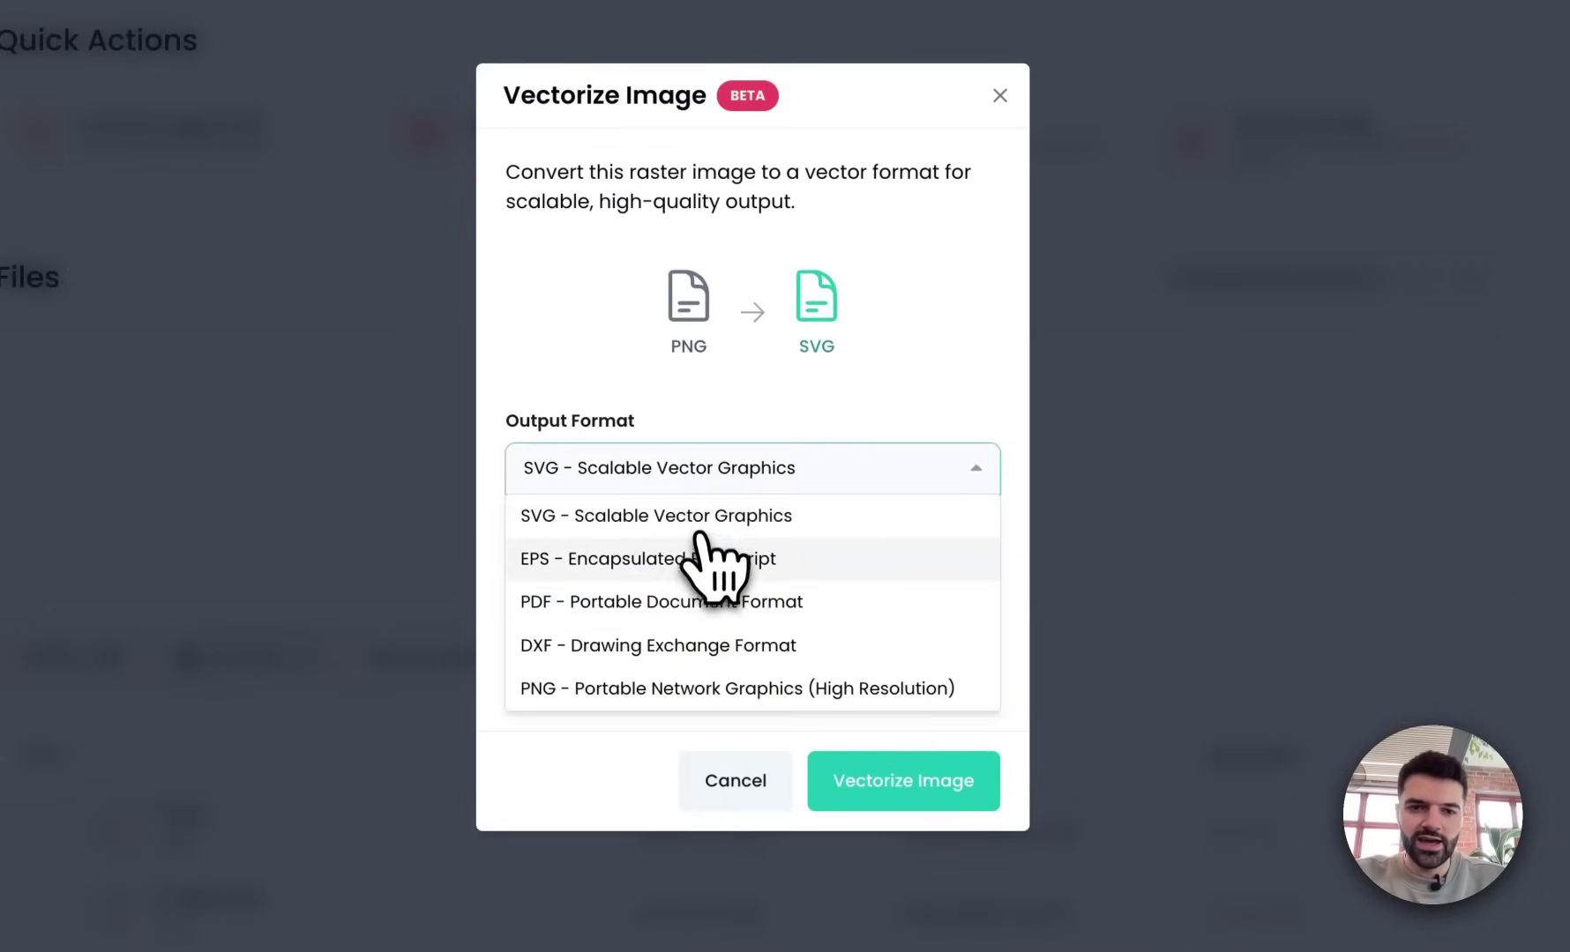
{"action": "left_click", "coordinate": [686, 613]}
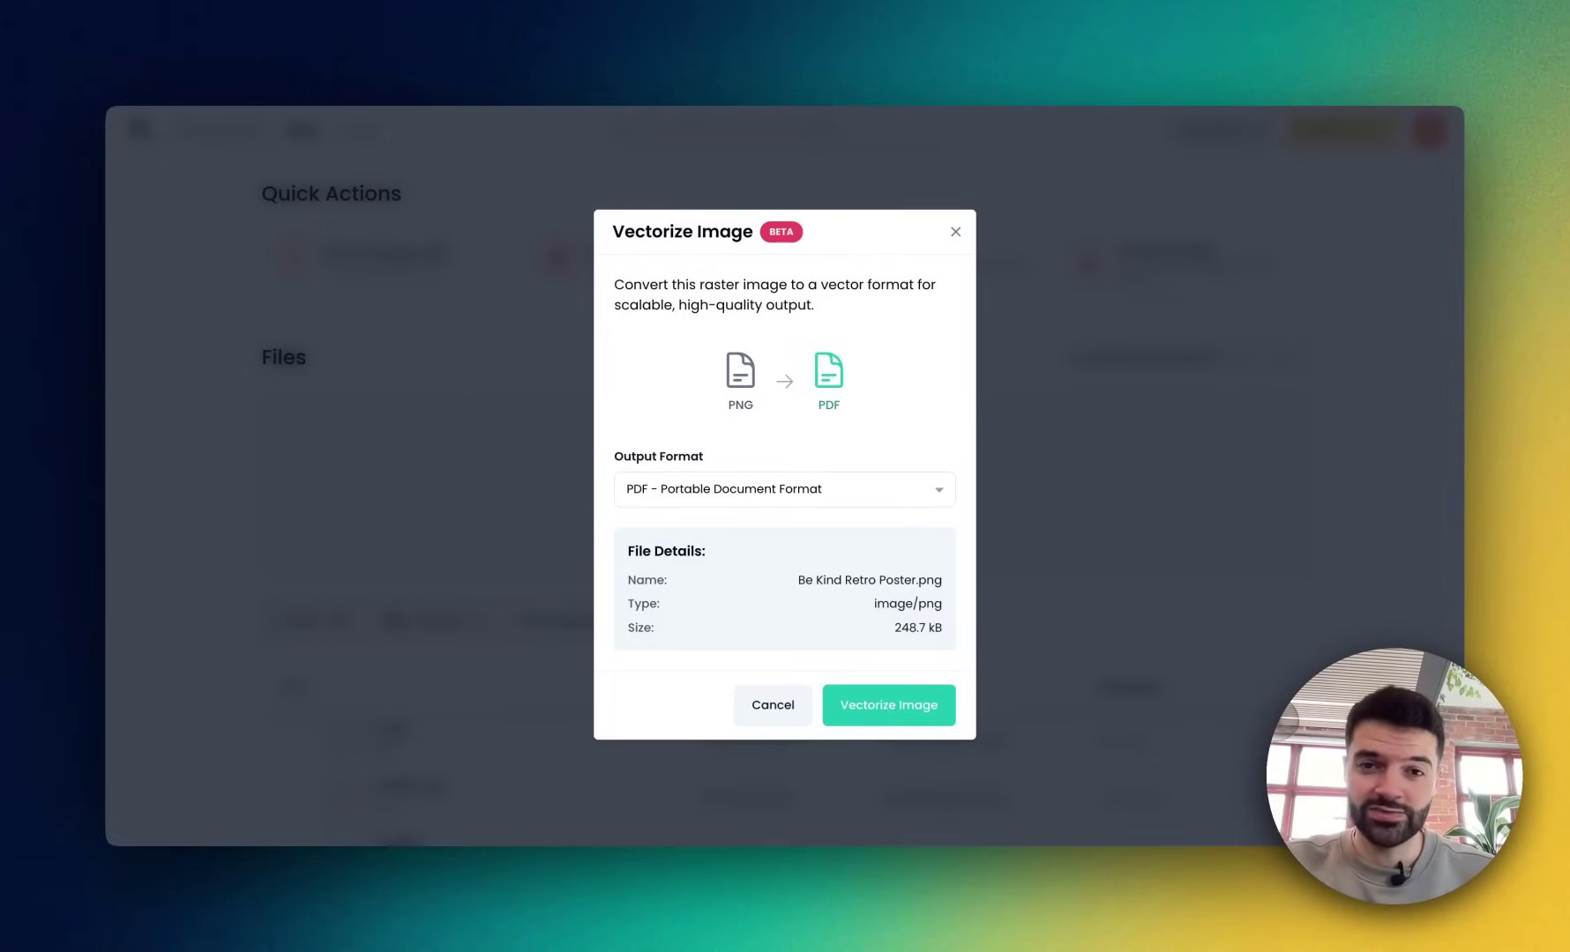
{"action": "left_click", "coordinate": [888, 705]}
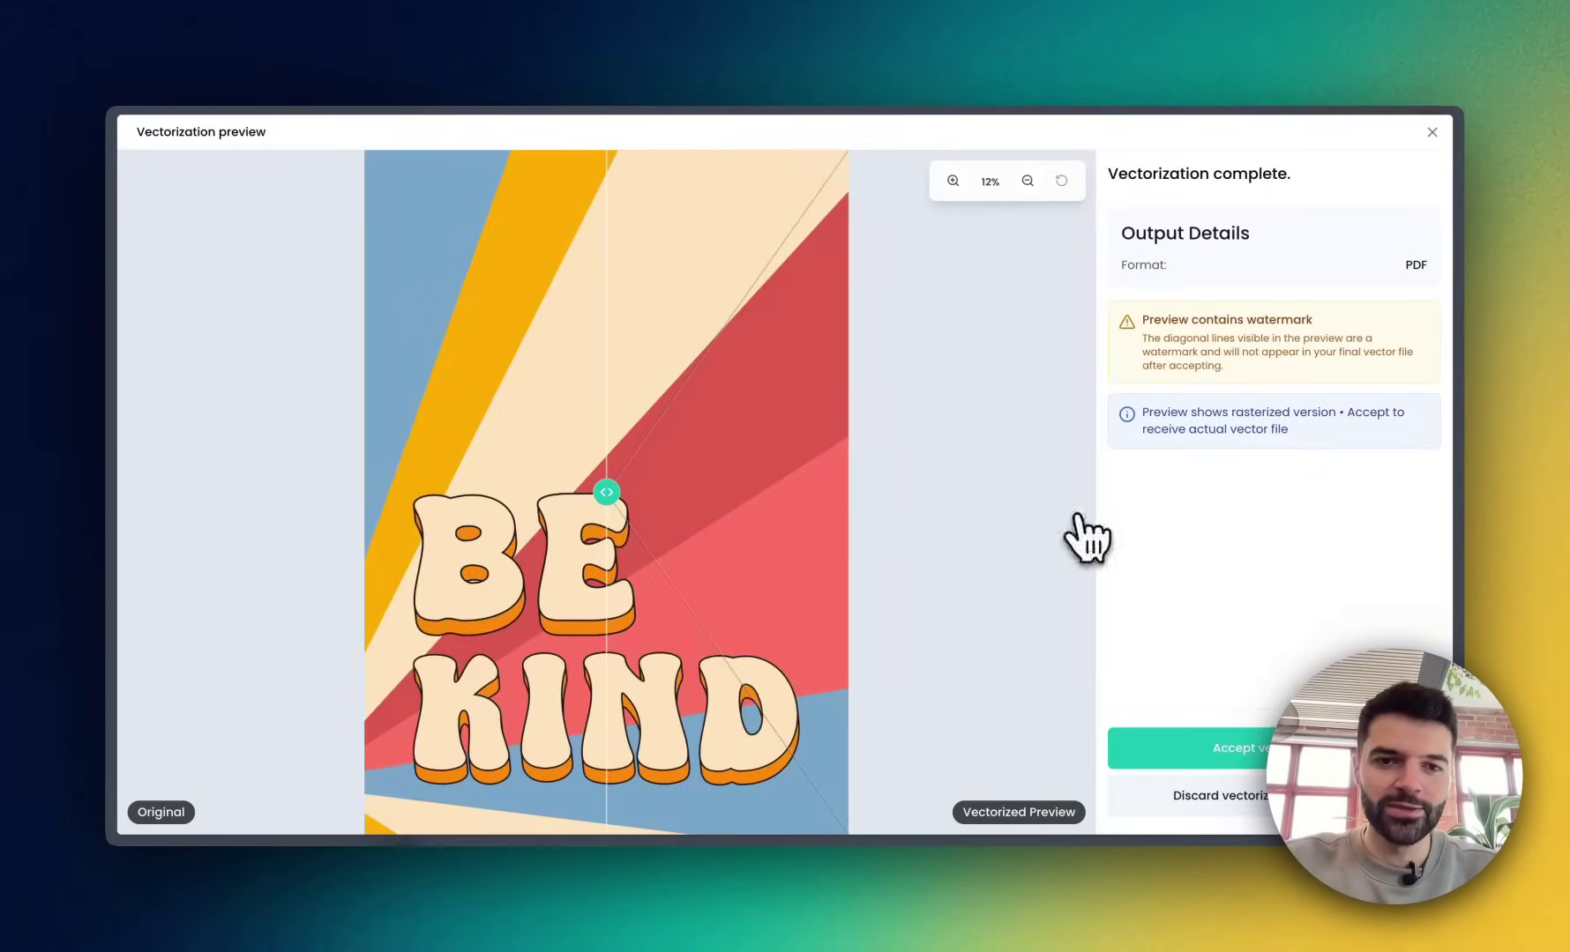
- Zoom into the preview and sweep the comparison split across the letter E's edges
{"action": "scroll", "coordinate": [534, 556], "scroll_direction": "up", "scroll_amount": 10}
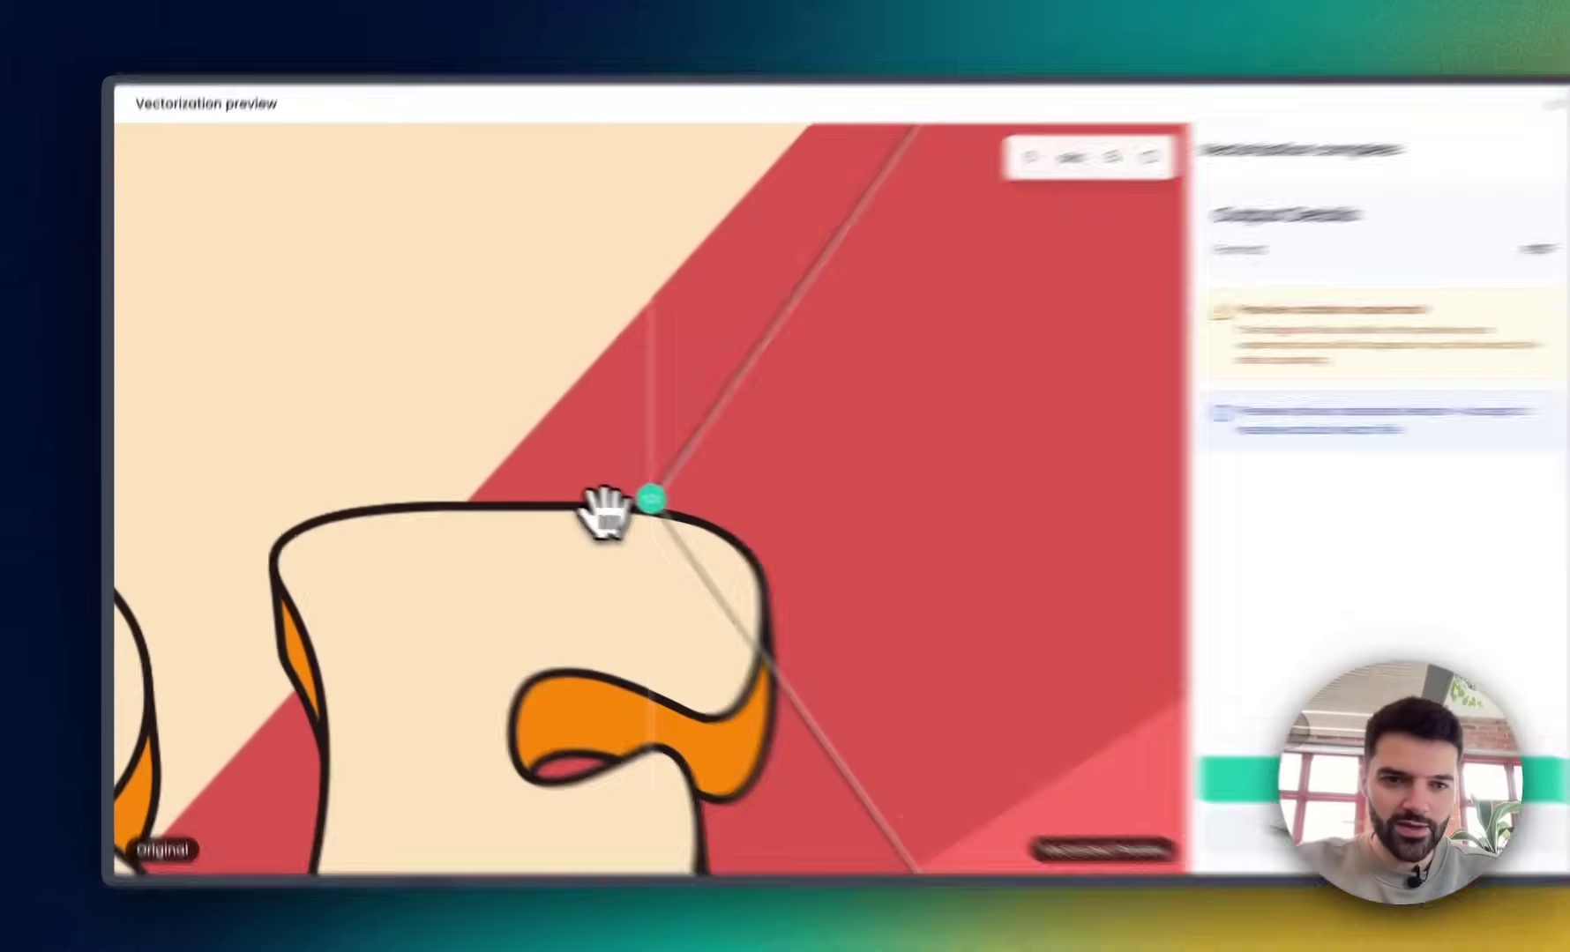
{"action": "left_click_drag", "start_coordinate": [547, 480], "coordinate": [575, 413]}
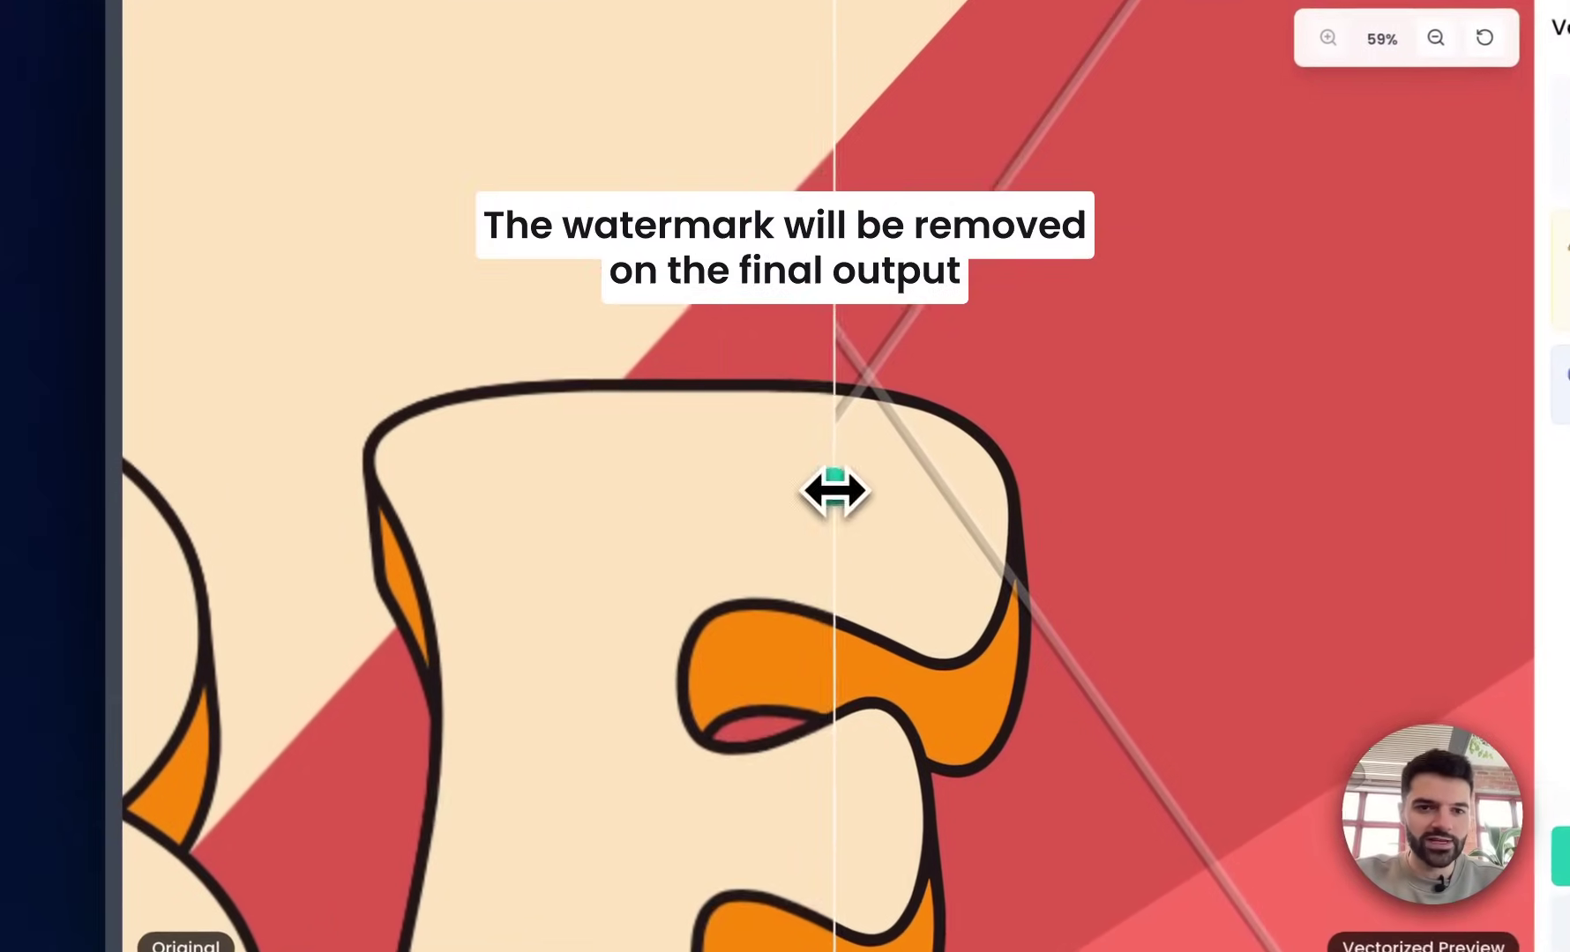
{"action": "left_click_drag", "start_coordinate": [605, 494], "coordinate": [363, 495]}
{"action": "left_click_drag", "start_coordinate": [477, 490], "coordinate": [867, 491]}
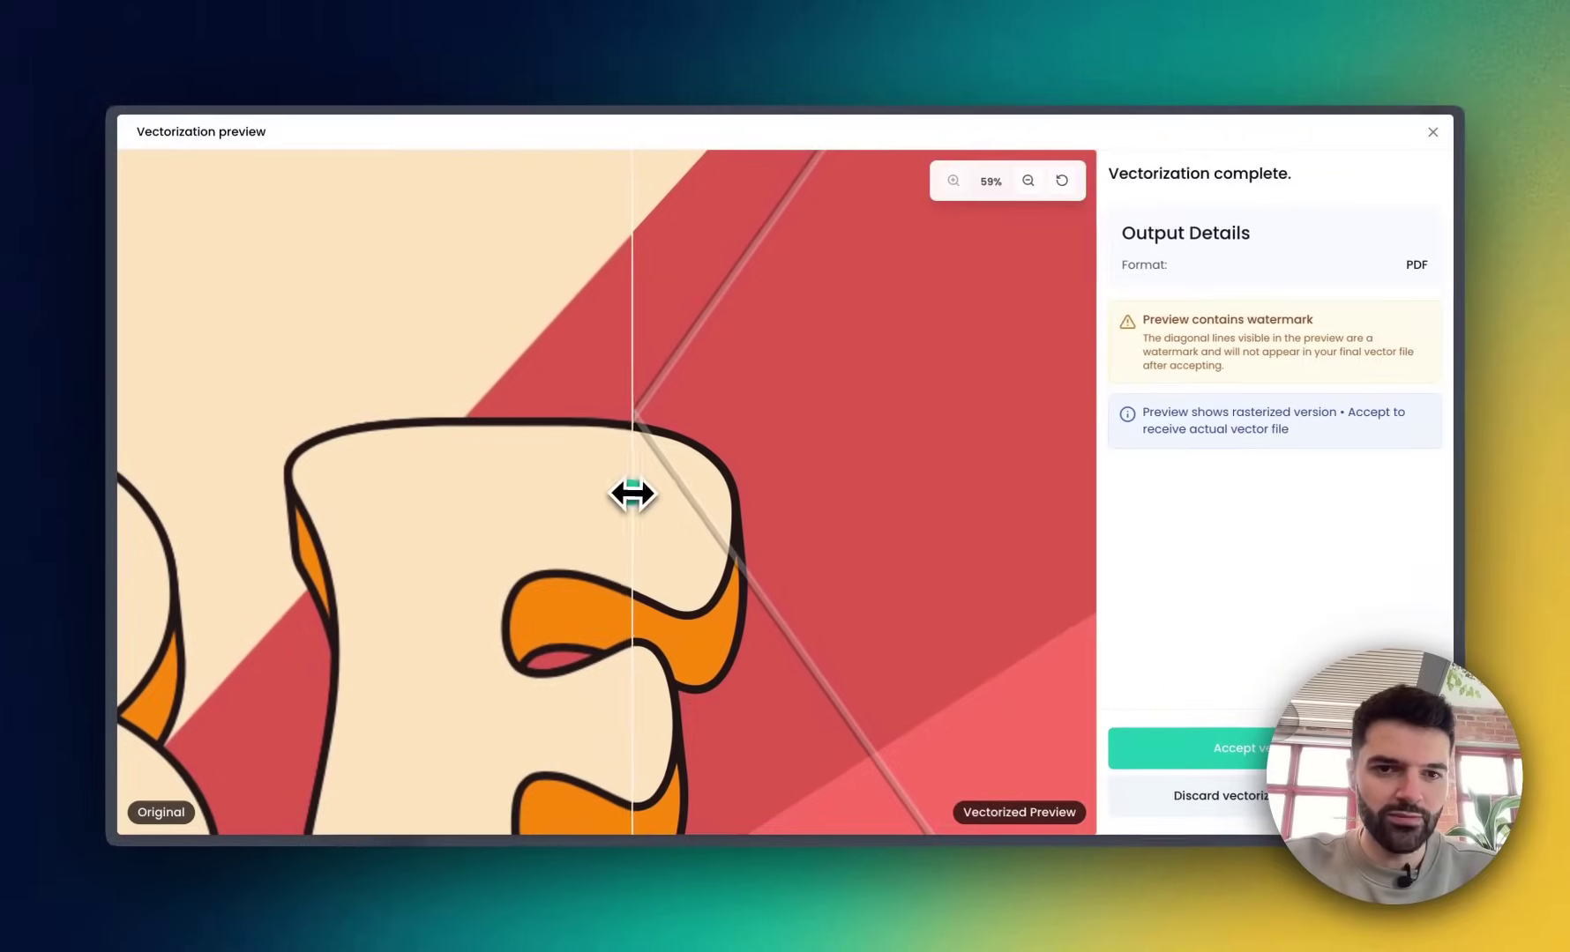
{"action": "left_click_drag", "start_coordinate": [632, 494], "coordinate": [580, 469]}
{"action": "scroll", "coordinate": [580, 470], "scroll_direction": "down", "scroll_amount": 3}
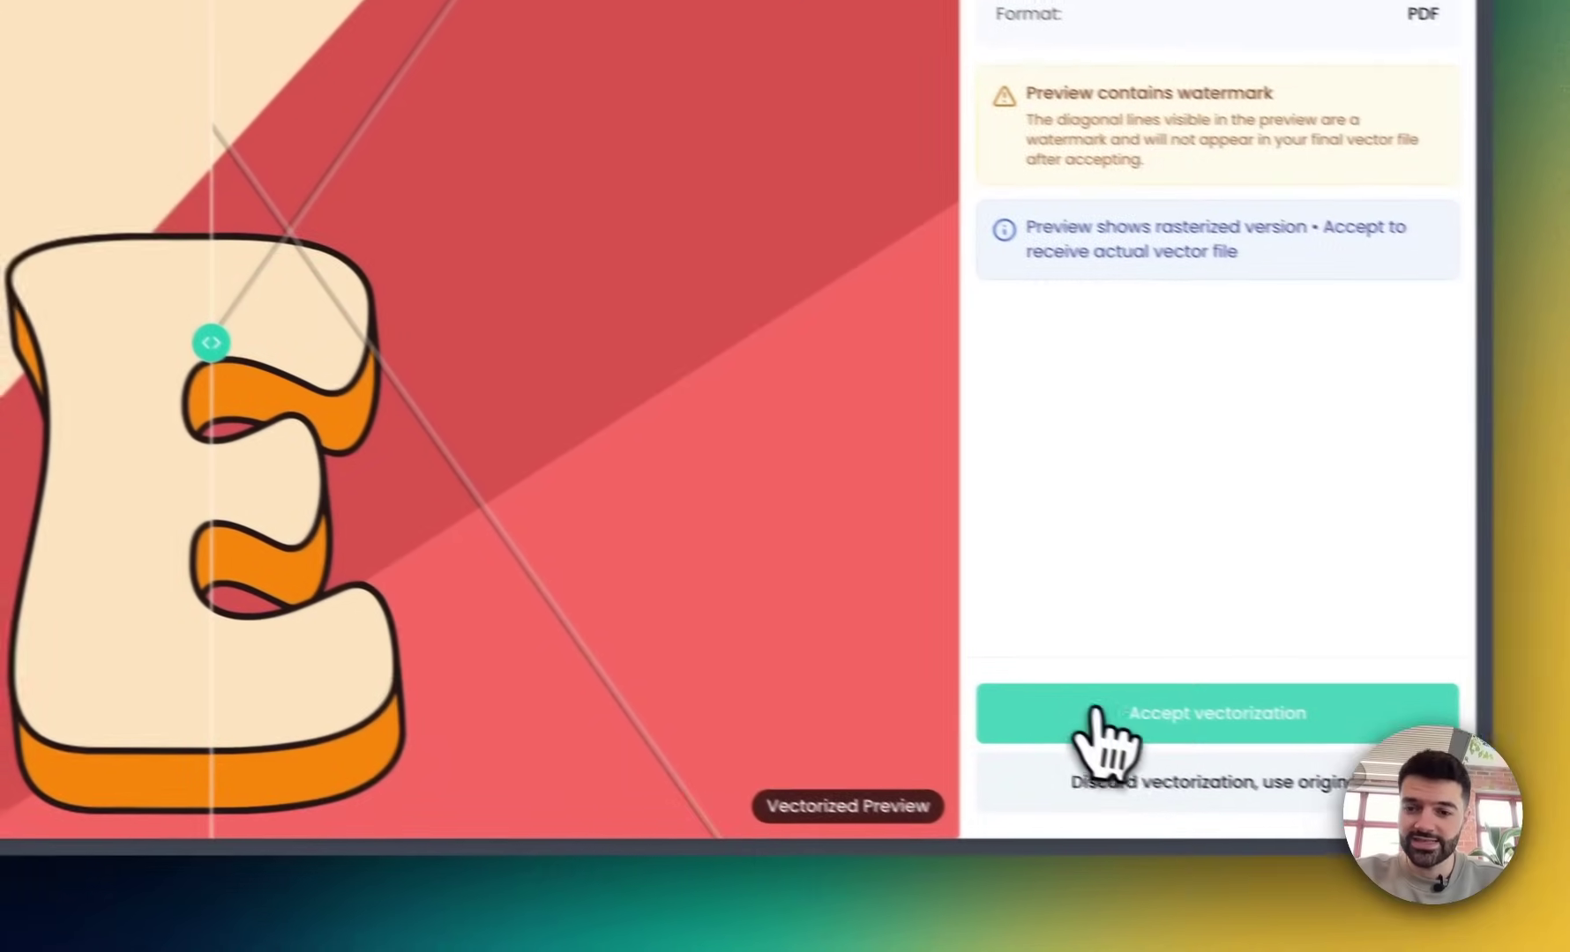
- Accept the PDF vectorization and check its file in the Poster folder under My Uploads
{"action": "left_click", "coordinate": [1418, 808]}
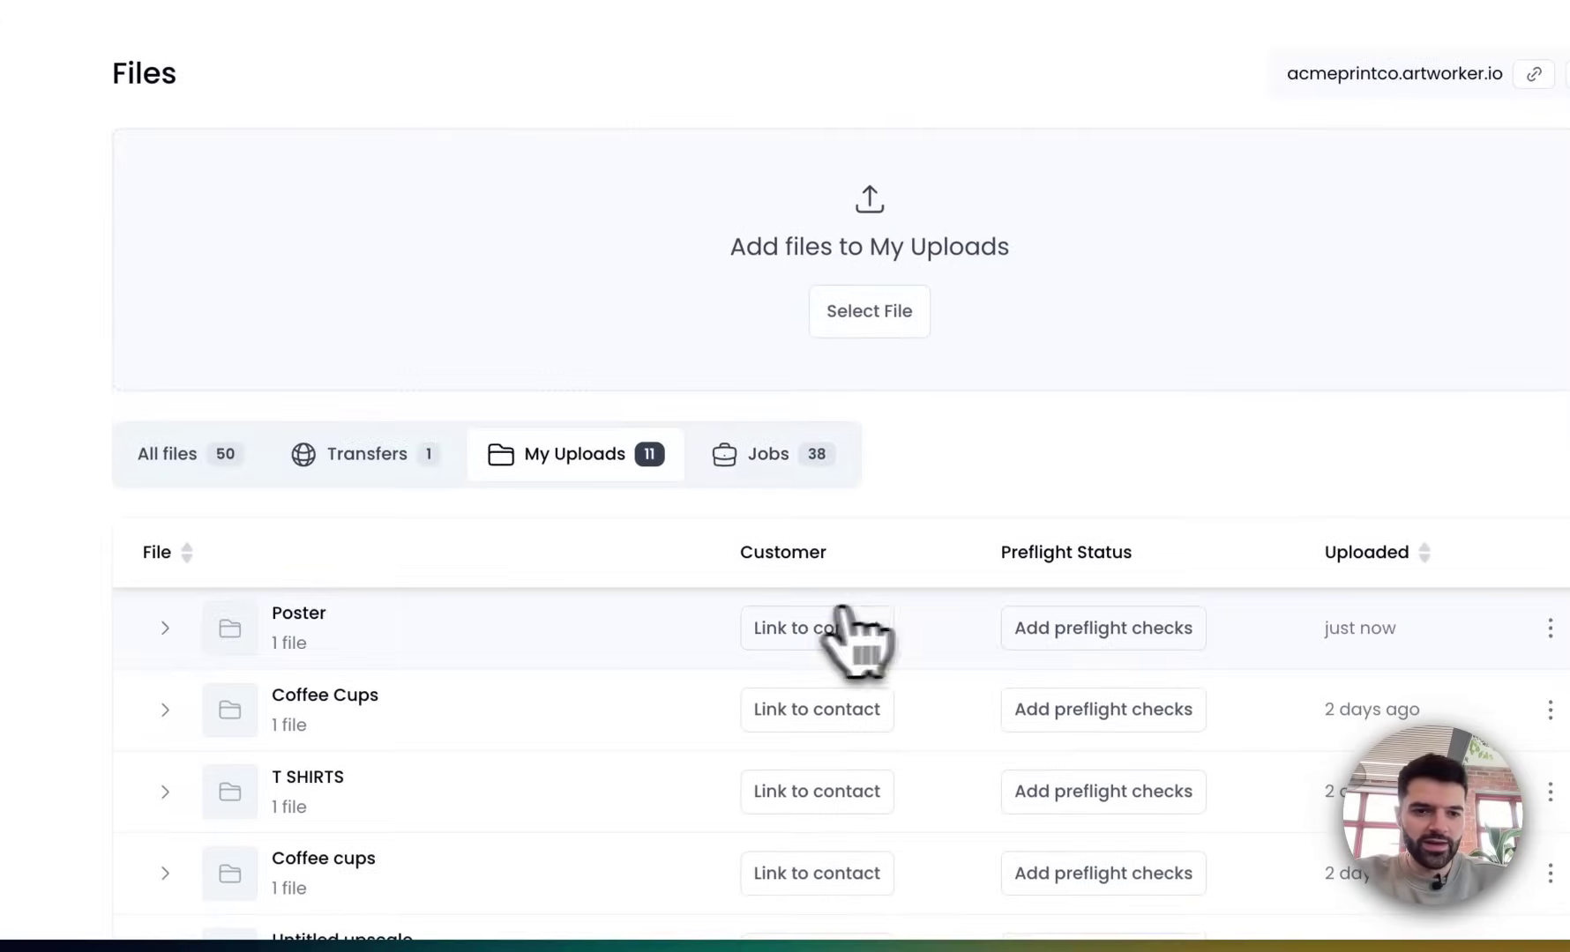
{"action": "left_click", "coordinate": [165, 628]}
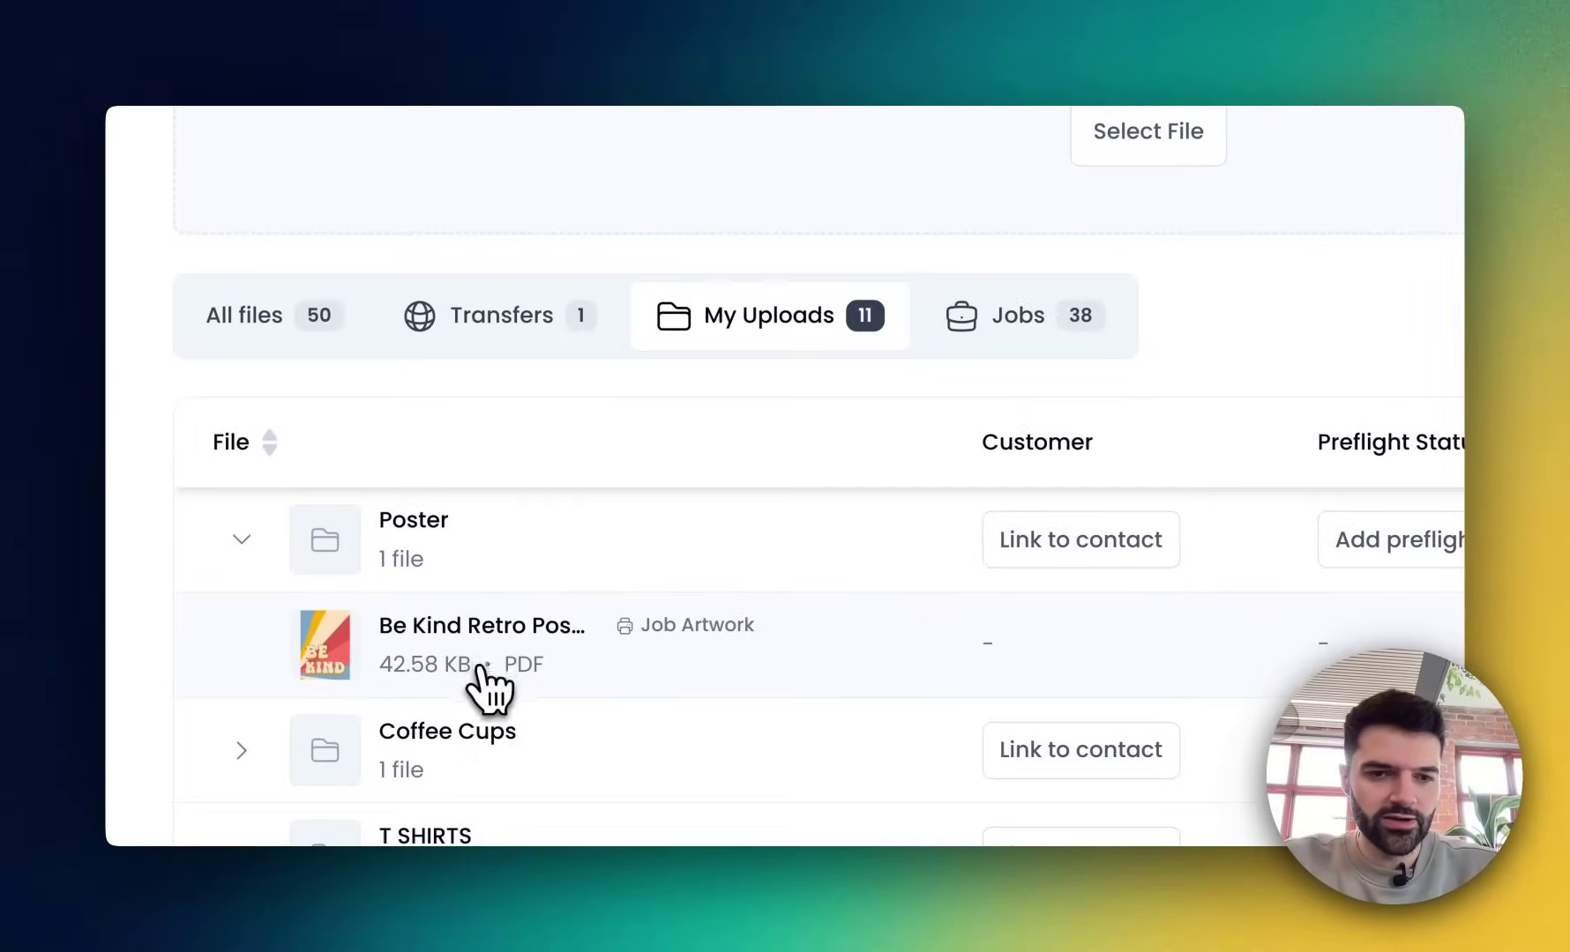
{"action": "left_click", "coordinate": [366, 551]}
{"action": "scroll", "coordinate": [1237, 350], "scroll_direction": "up", "scroll_amount": 2}
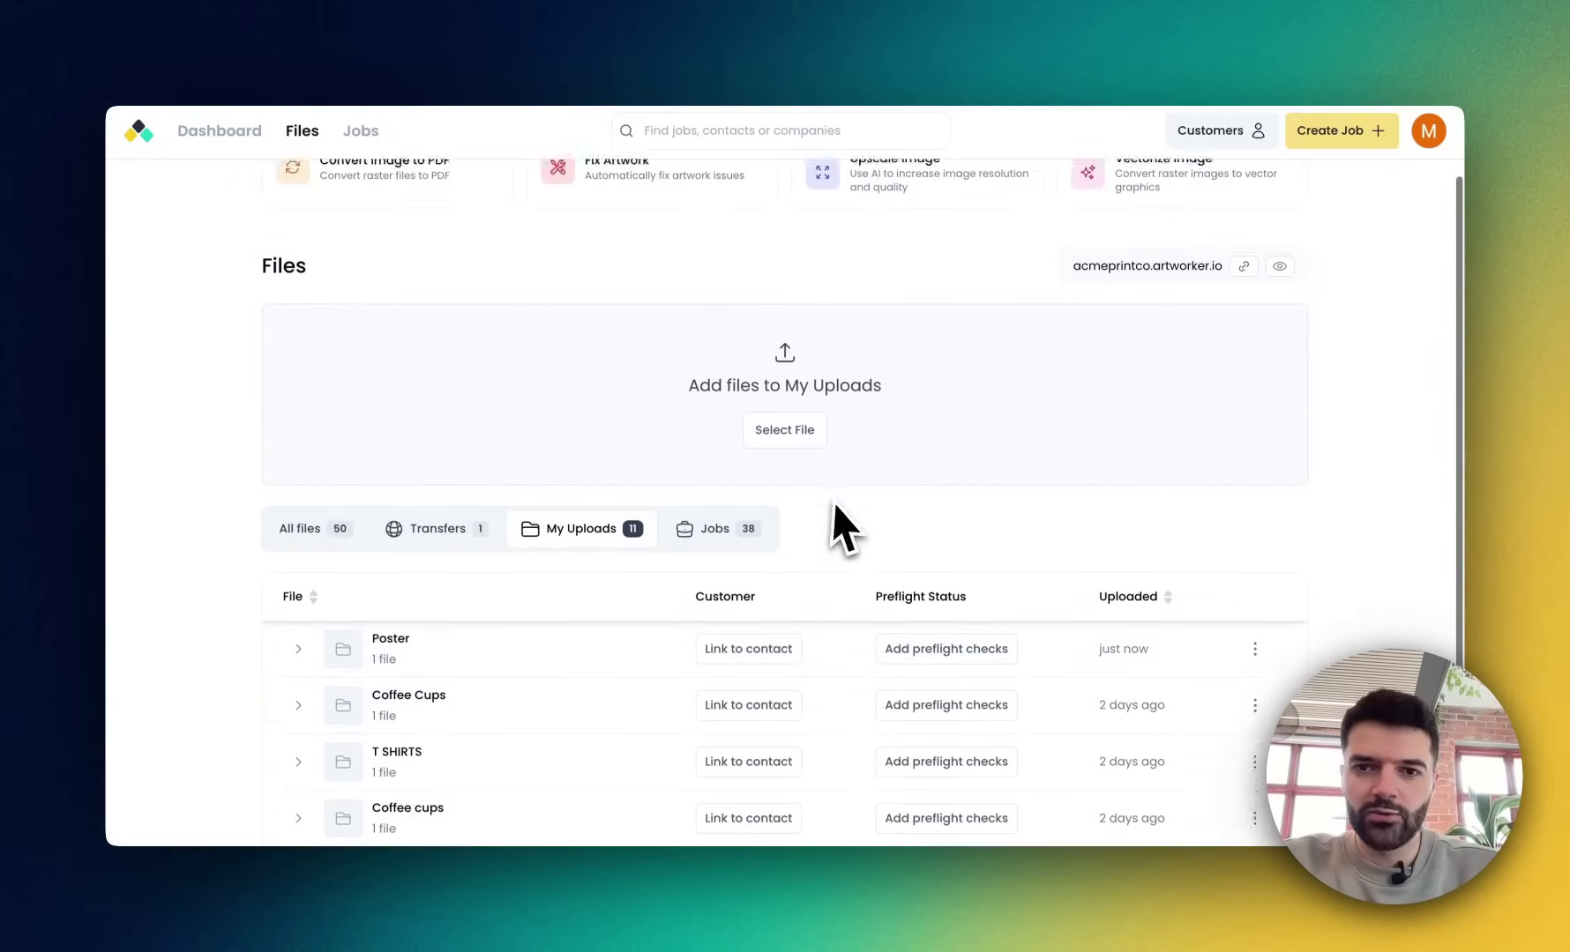
{"action": "scroll", "coordinate": [833, 505], "scroll_direction": "up", "scroll_amount": 2}
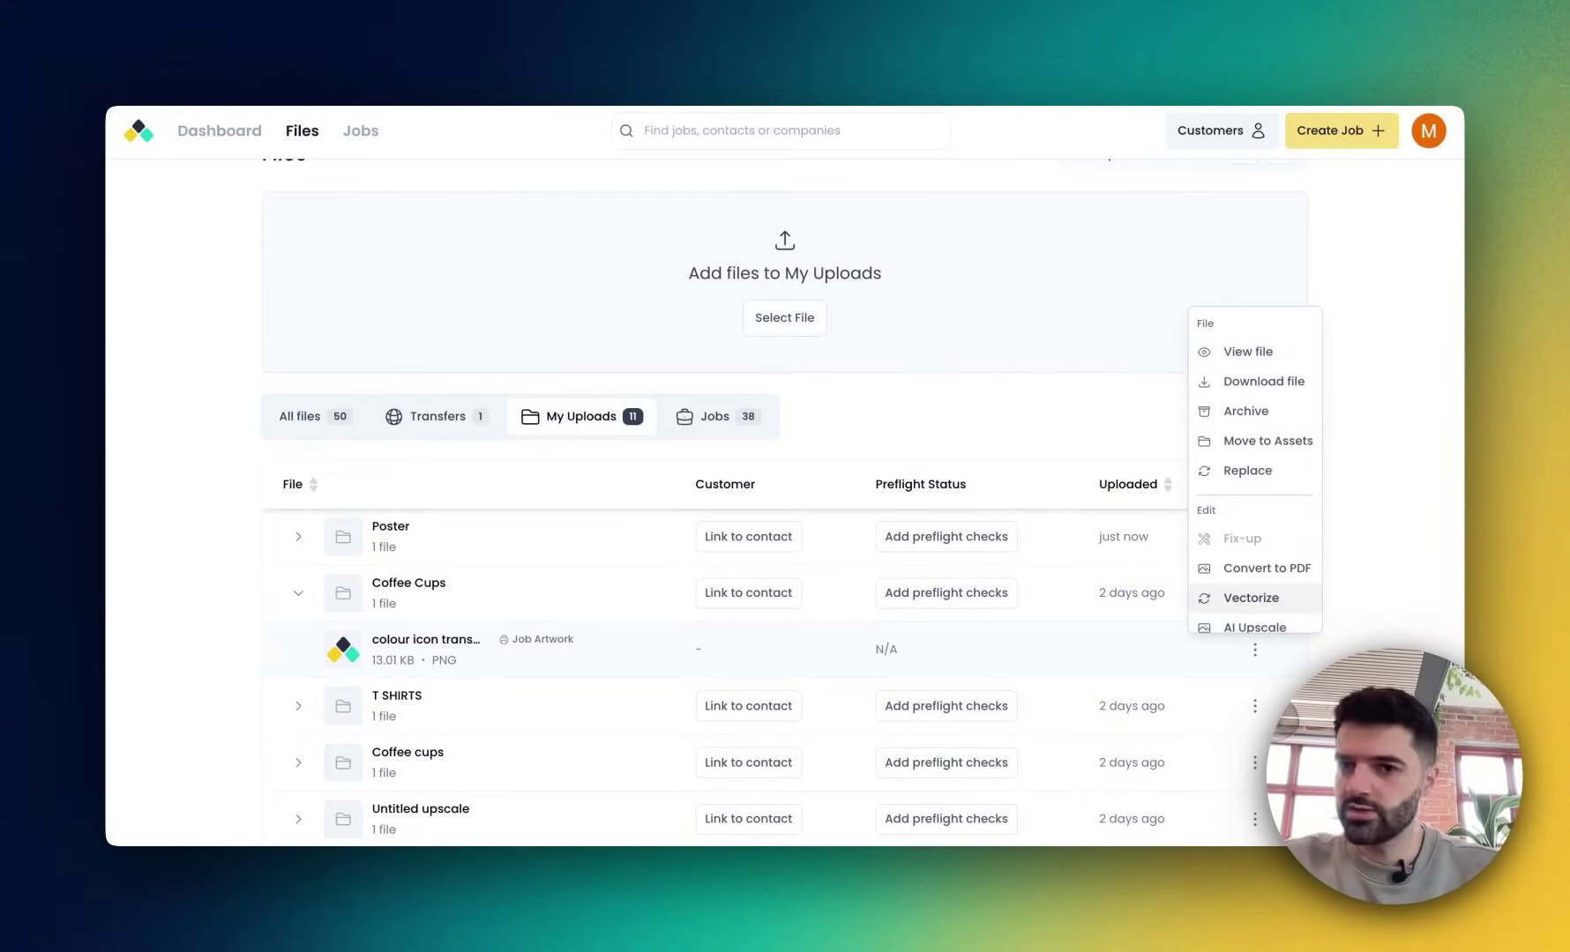
- Vectorize the Coffee Cups logo PNG with SVG kept as the output format
{"action": "left_click", "coordinate": [1263, 601]}
{"action": "left_click", "coordinate": [828, 497]}
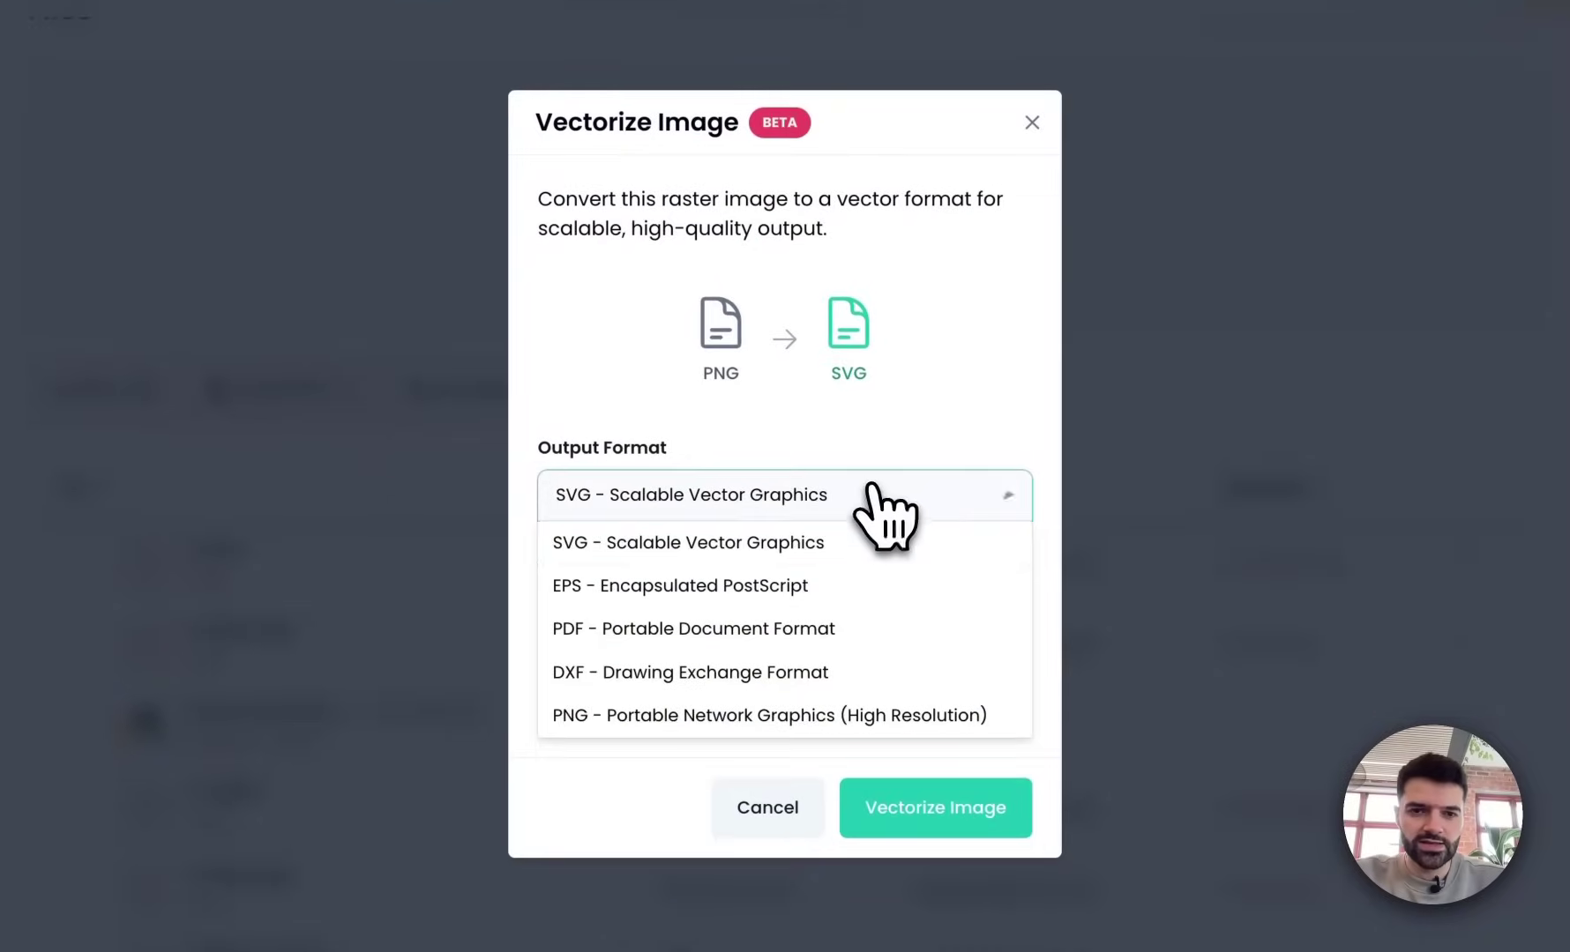
{"action": "left_click", "coordinate": [845, 494]}
{"action": "left_click", "coordinate": [957, 808]}
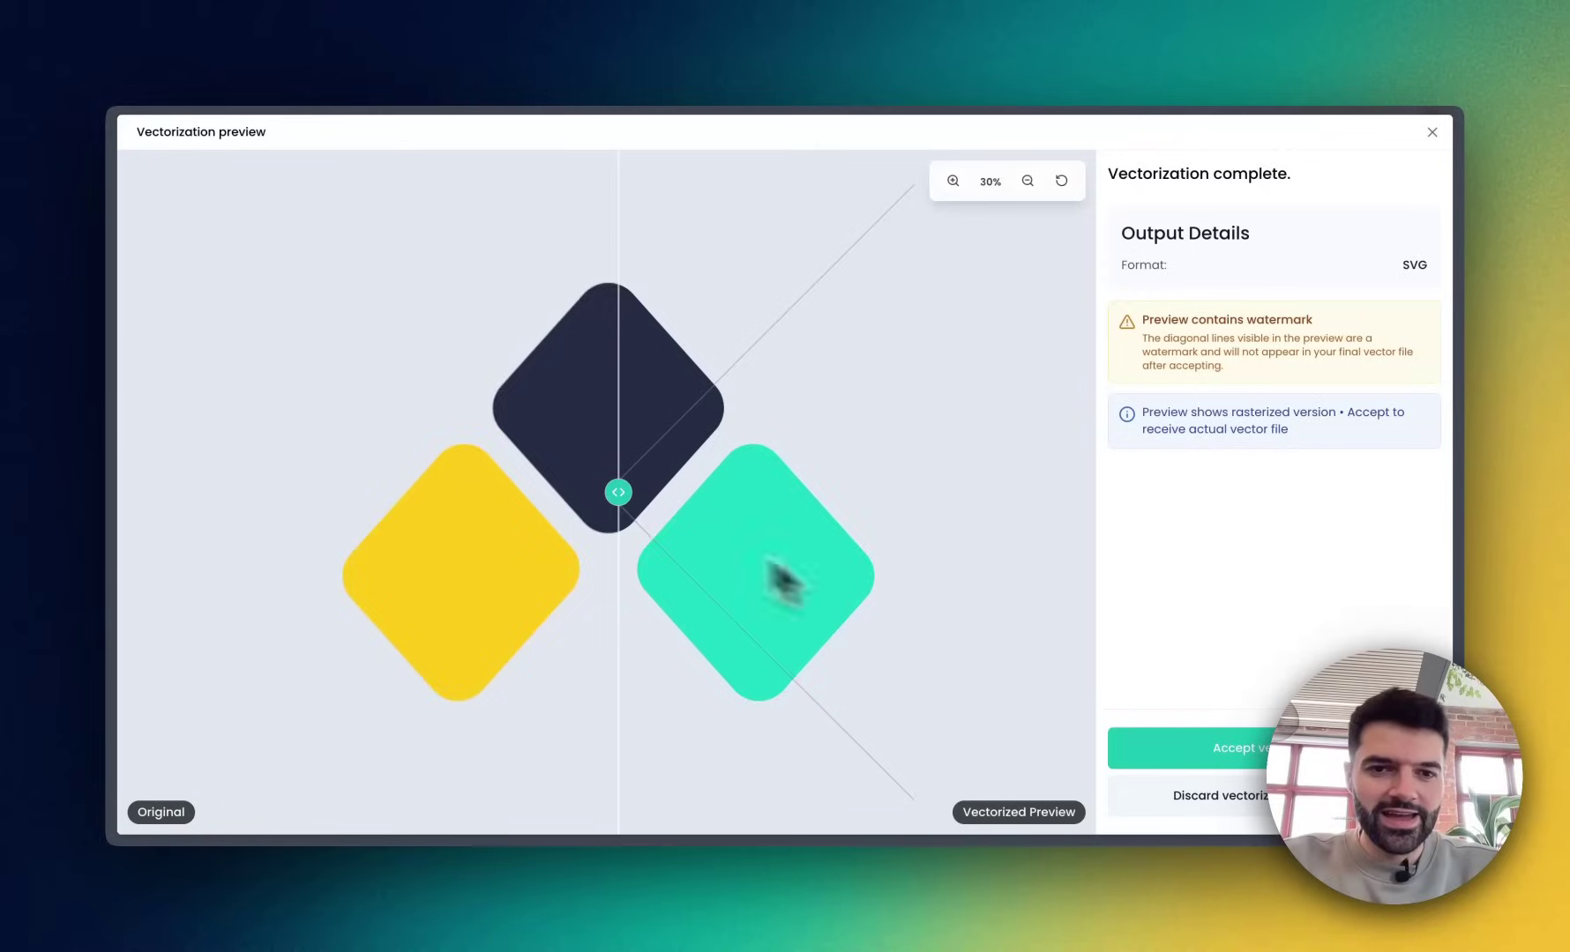
- Inspect the vectorized logo preview around the dark diamond, then accept the vectorization
{"action": "scroll", "coordinate": [634, 514], "scroll_direction": "up", "scroll_amount": 6}
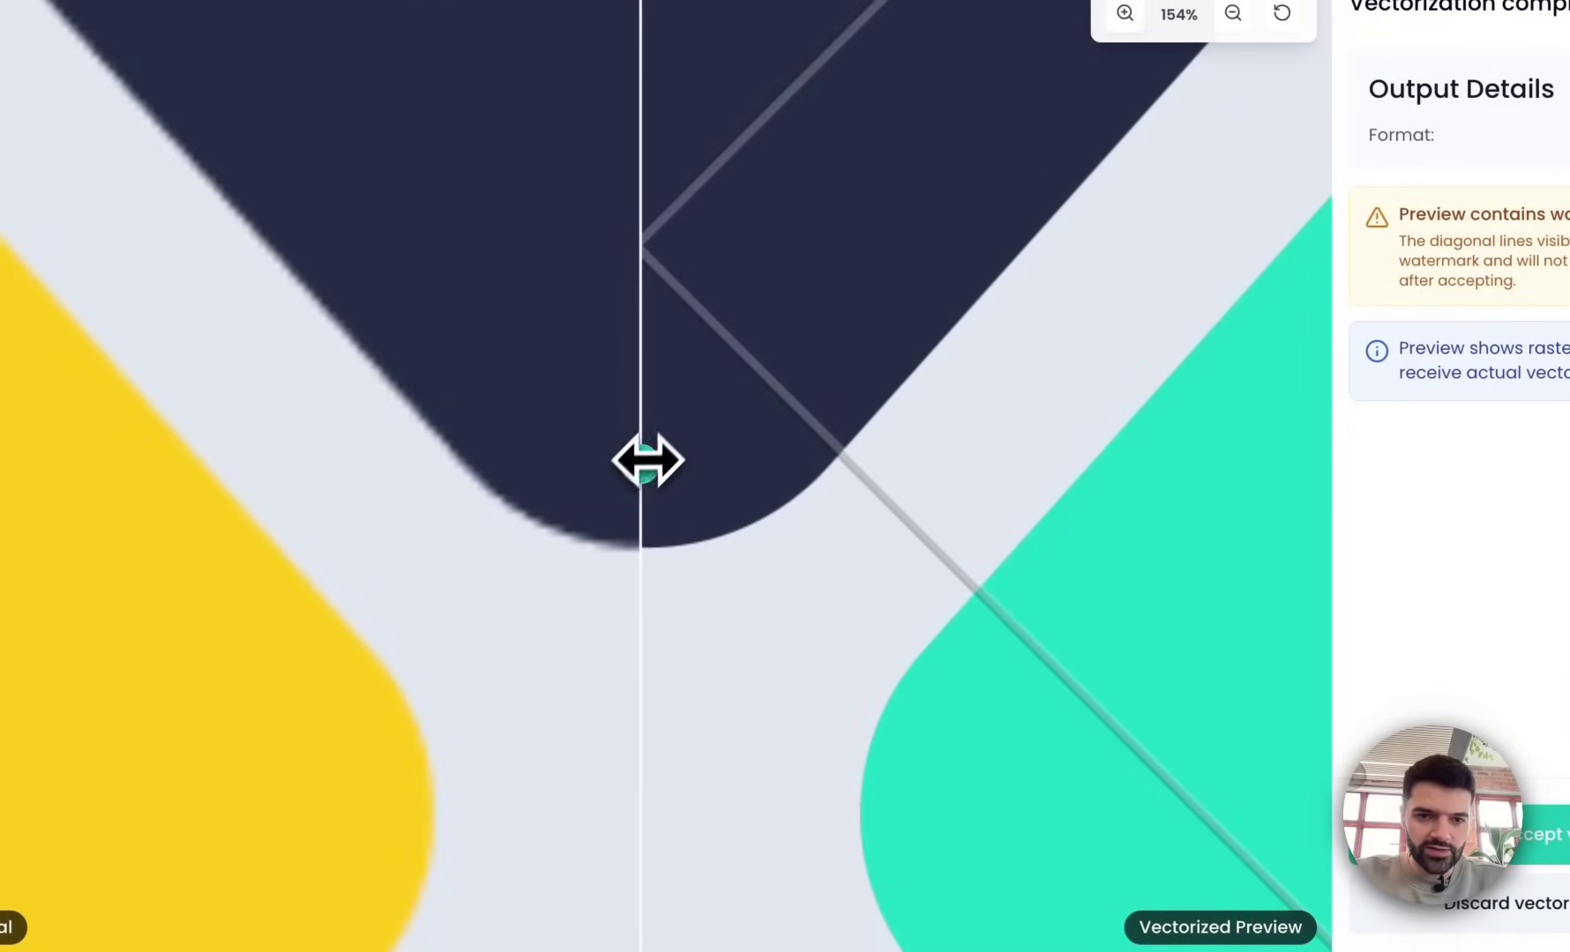
{"action": "mouse_move", "coordinate": [640, 464]}
{"action": "left_mouse_down"}
{"action": "mouse_move", "coordinate": [436, 461]}
{"action": "mouse_move", "coordinate": [679, 462]}
{"action": "mouse_move", "coordinate": [516, 452]}
{"action": "mouse_move", "coordinate": [641, 465]}
{"action": "left_mouse_up"}
{"action": "scroll", "coordinate": [637, 469], "scroll_direction": "down", "scroll_amount": 5}
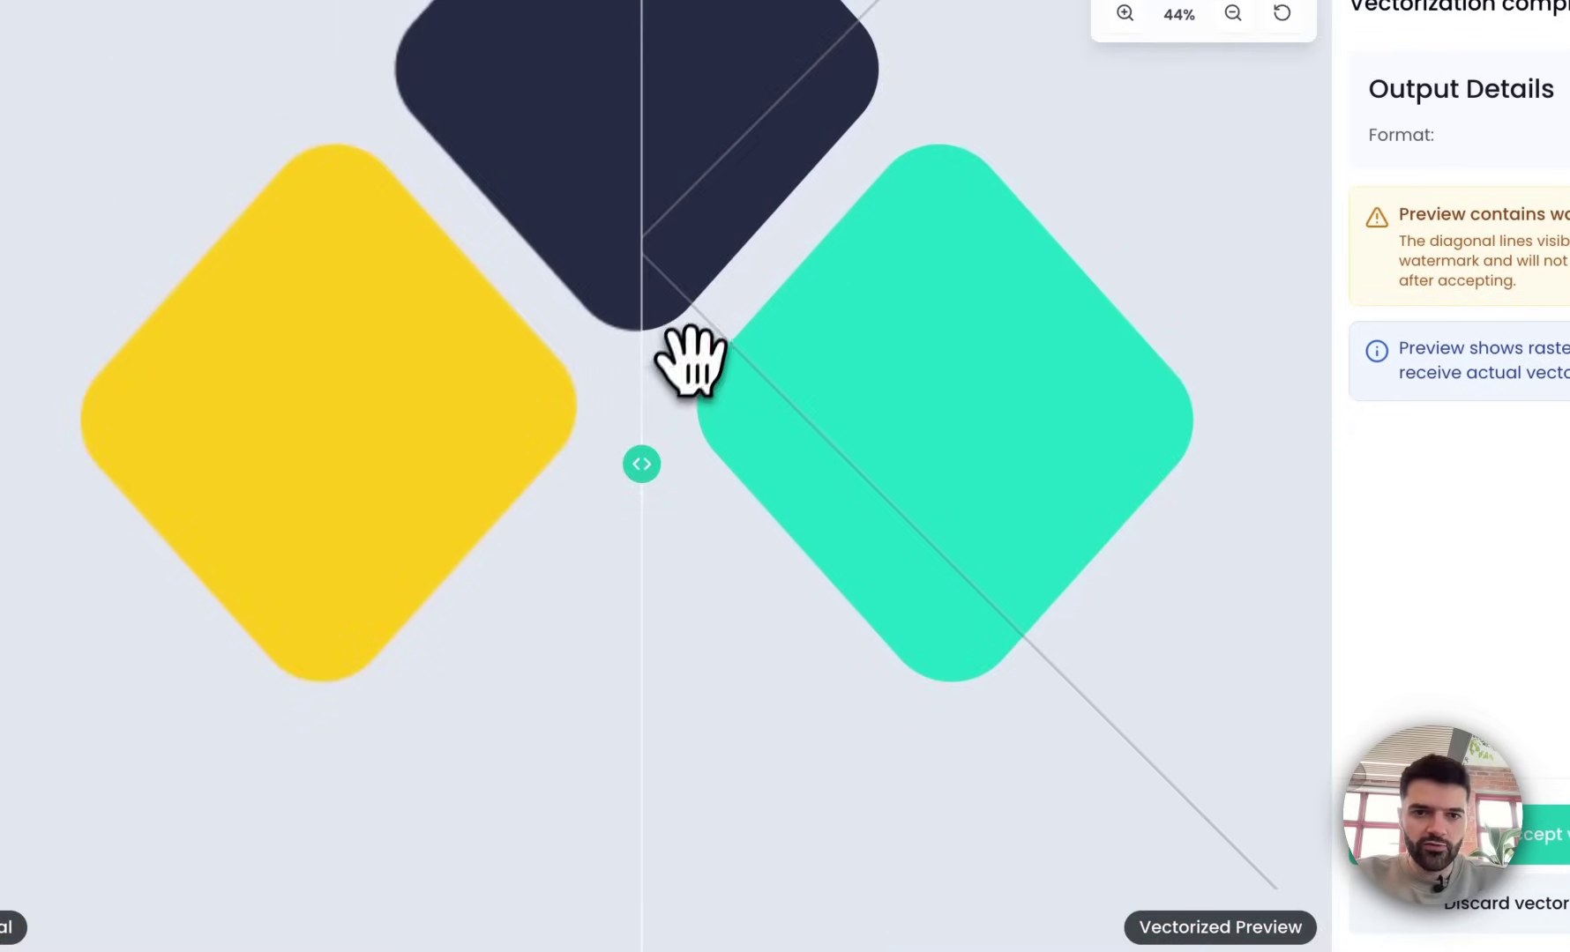
{"action": "left_click_drag", "start_coordinate": [691, 353], "coordinate": [705, 626]}
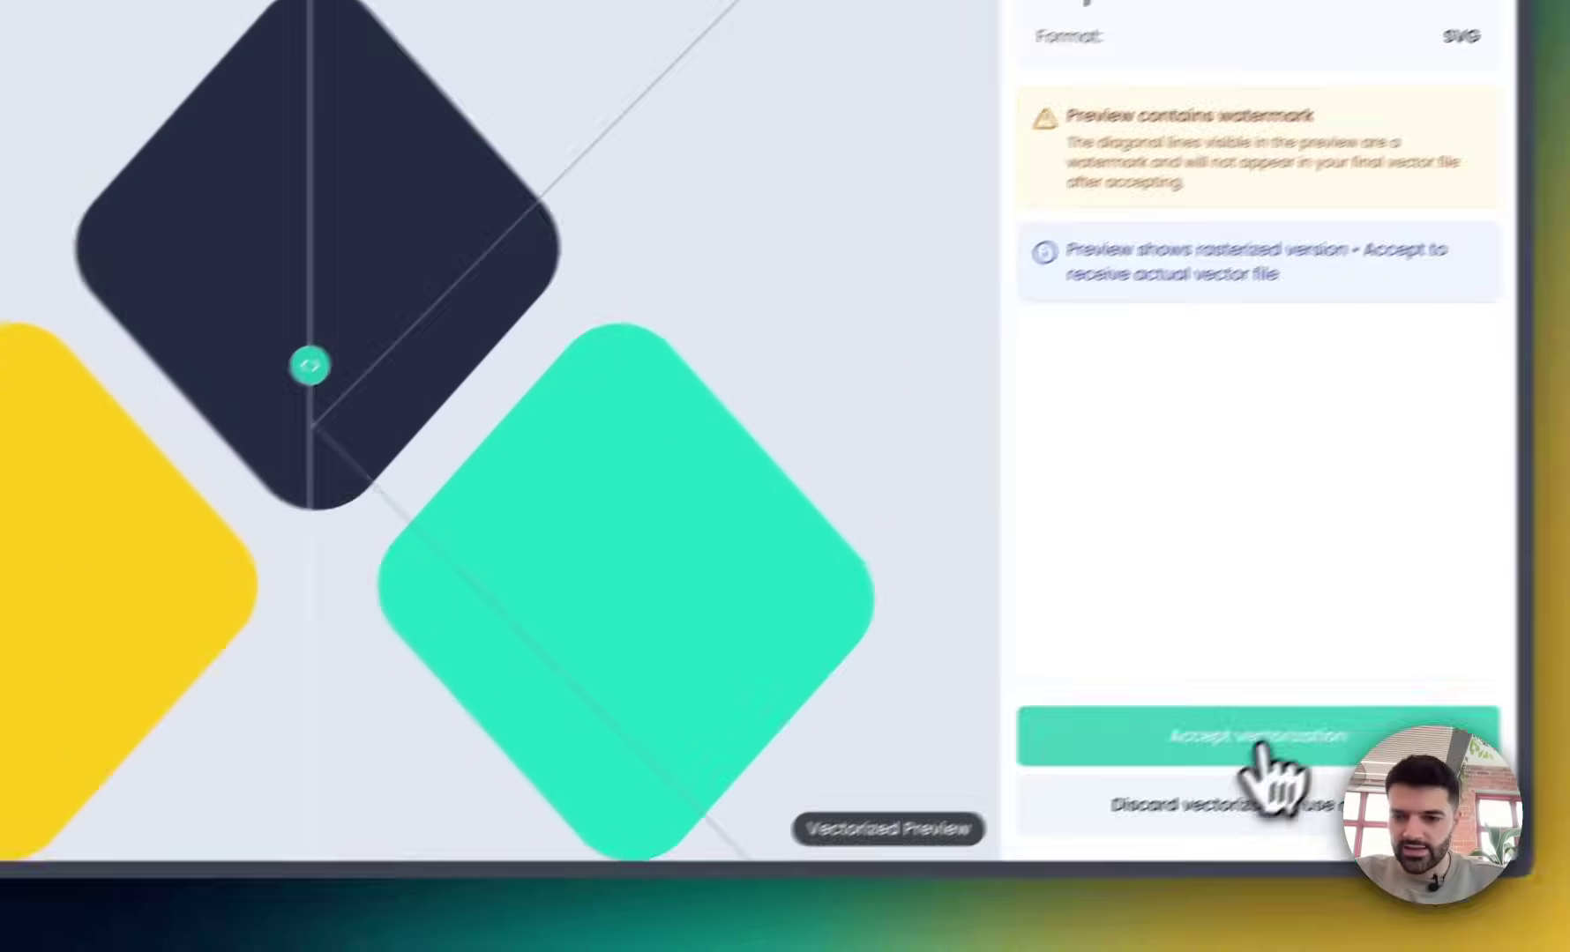
{"action": "left_click", "coordinate": [1556, 838]}
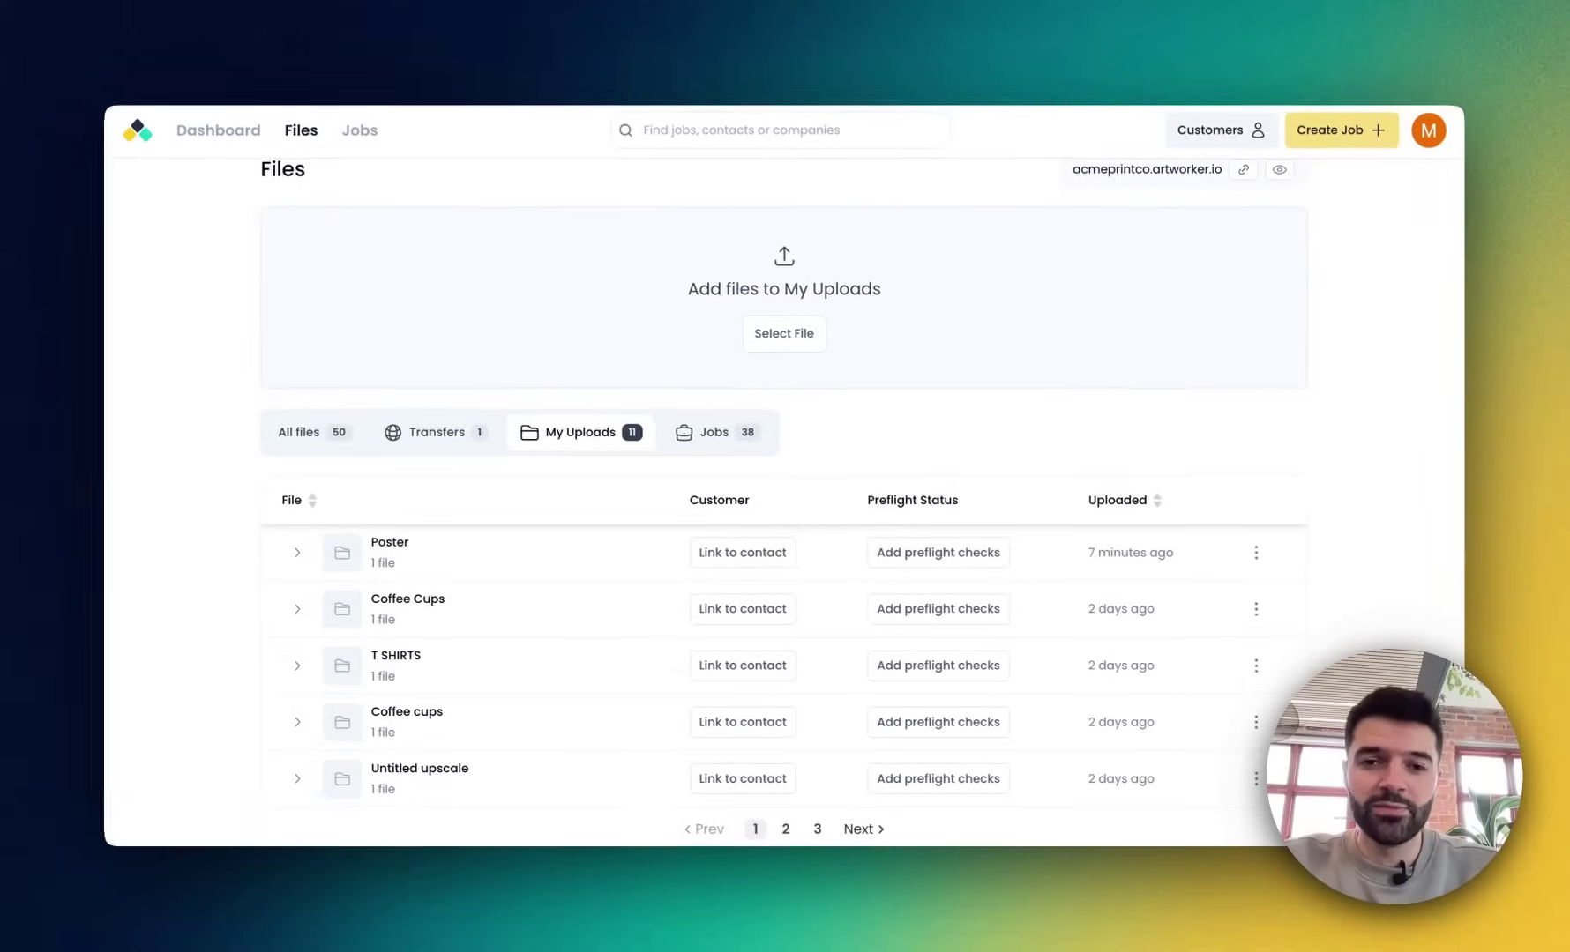
- Scroll the Files page back up to the Quick Actions row
{"action": "scroll", "coordinate": [828, 529], "scroll_direction": "up", "scroll_amount": 3}
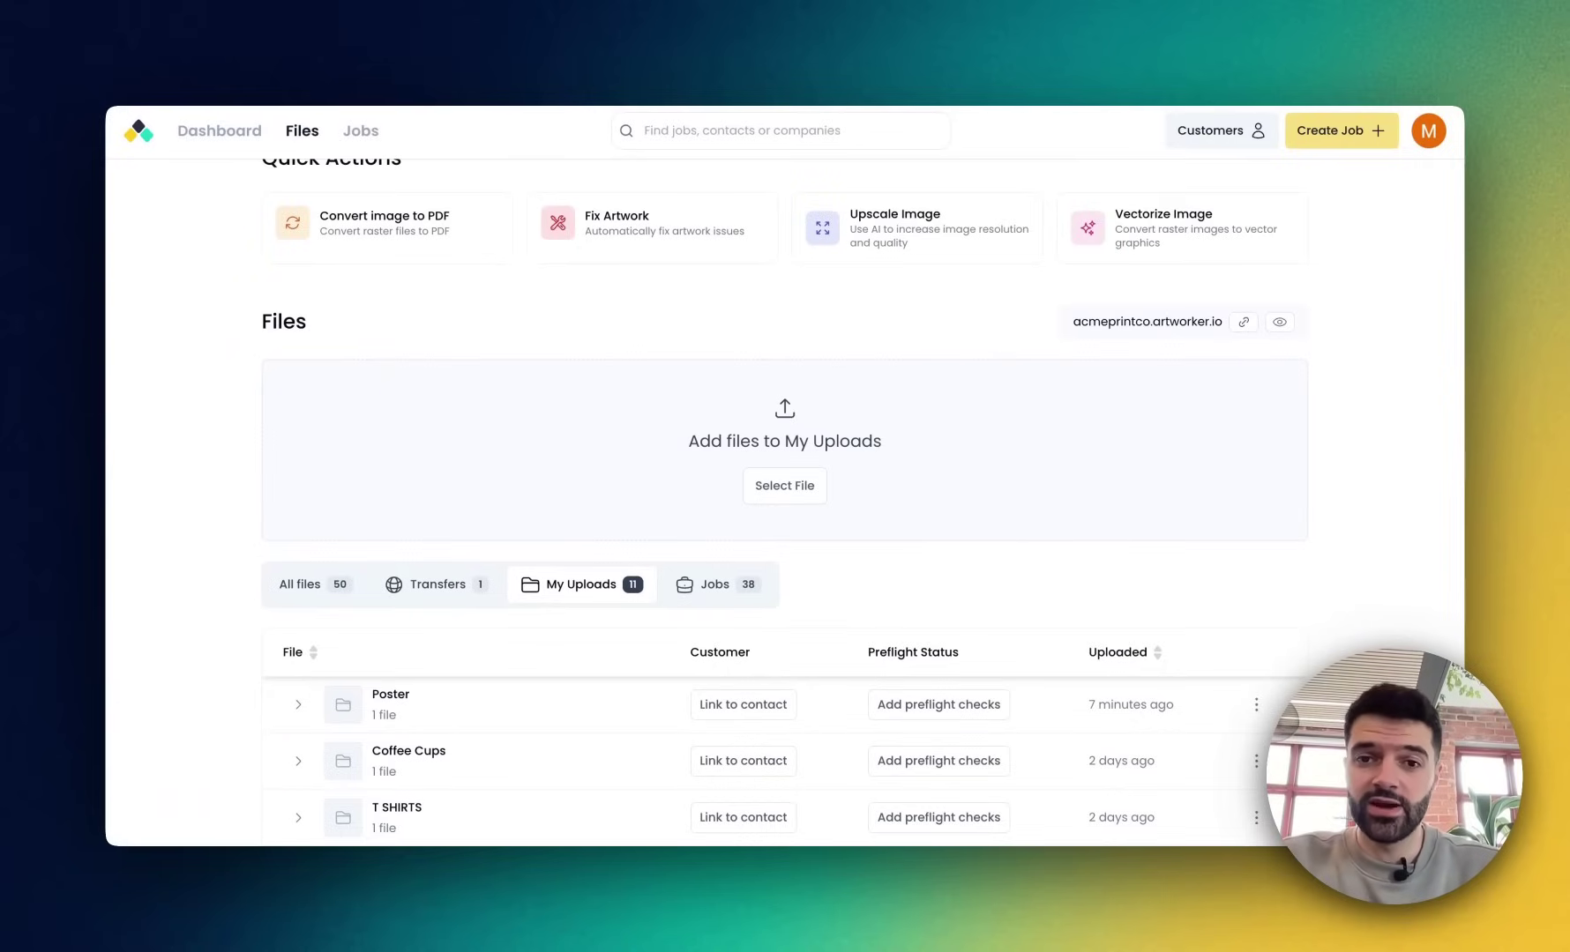
{"action": "scroll", "coordinate": [863, 502], "scroll_direction": "up", "scroll_amount": 1}
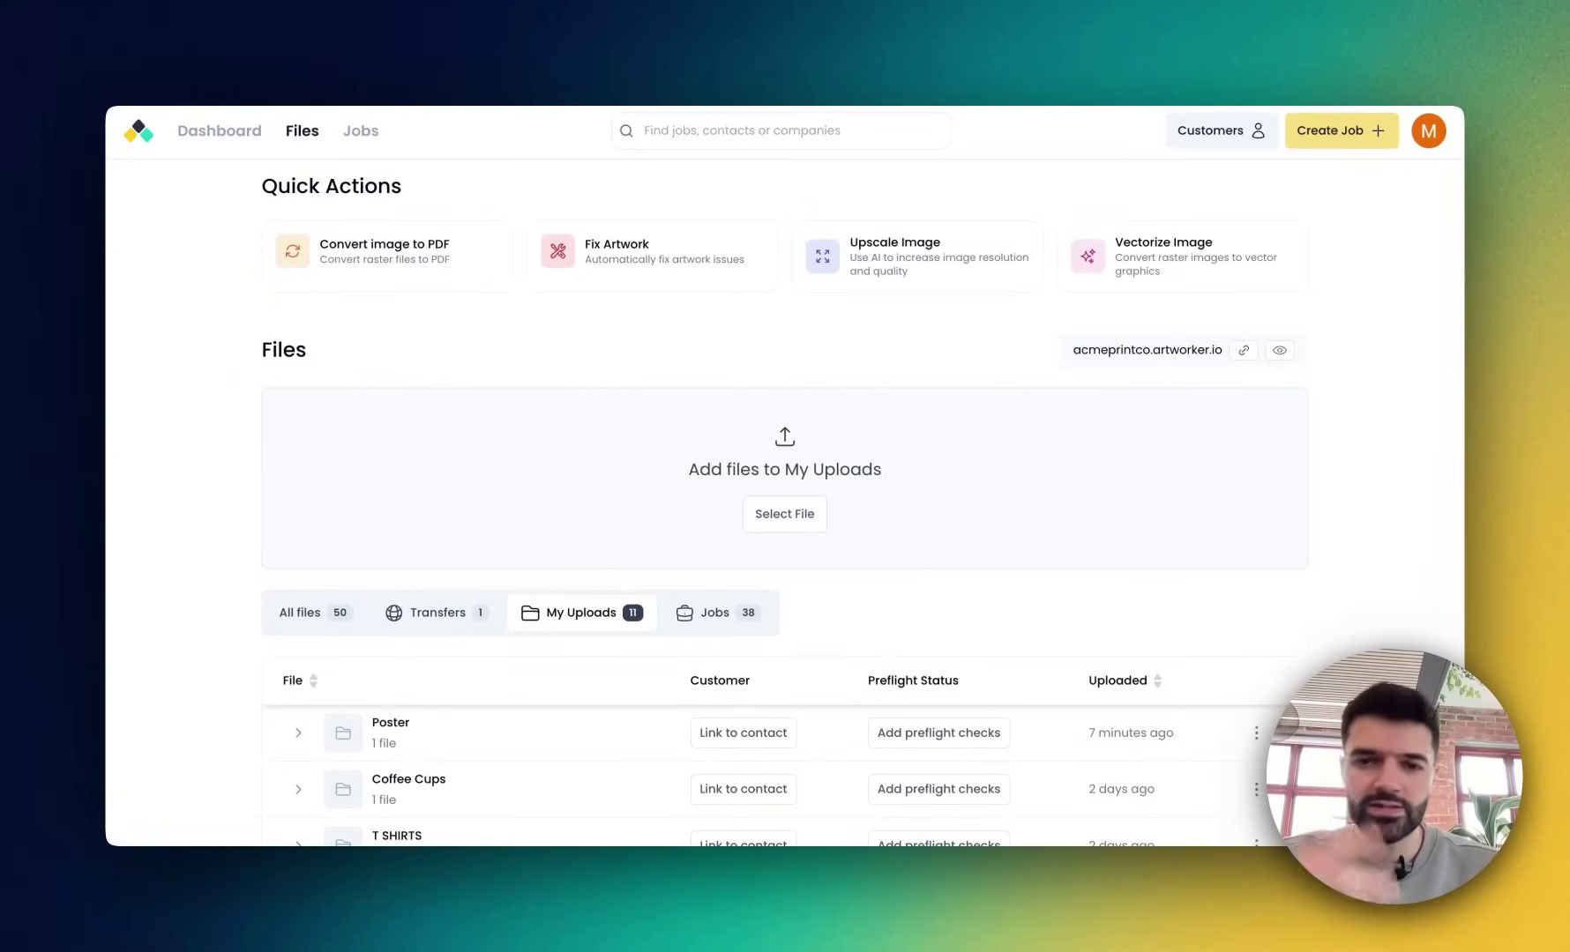
{"action": "scroll", "coordinate": [785, 494], "scroll_direction": "up", "scroll_amount": 1}
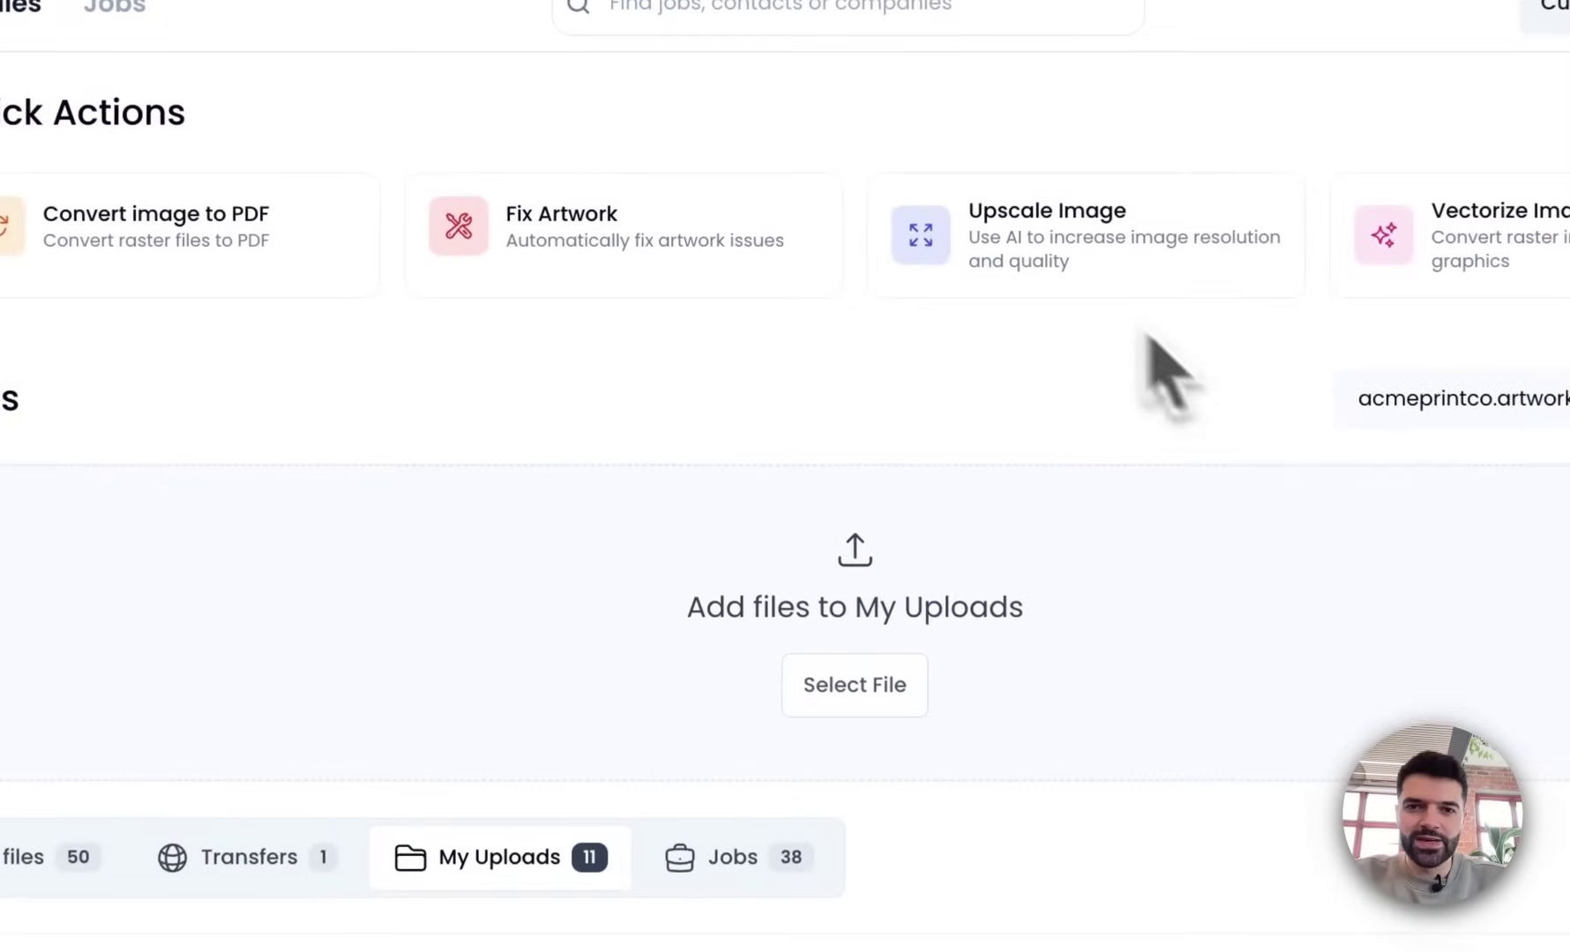
- Start an upscale job named 'Movie Poster' with Yellow Bold Minimalist Drama Movie Poster.png
{"action": "left_click", "coordinate": [898, 278]}
{"action": "left_click", "coordinate": [753, 353]}
{"action": "type", "text": "Movie Poster"}
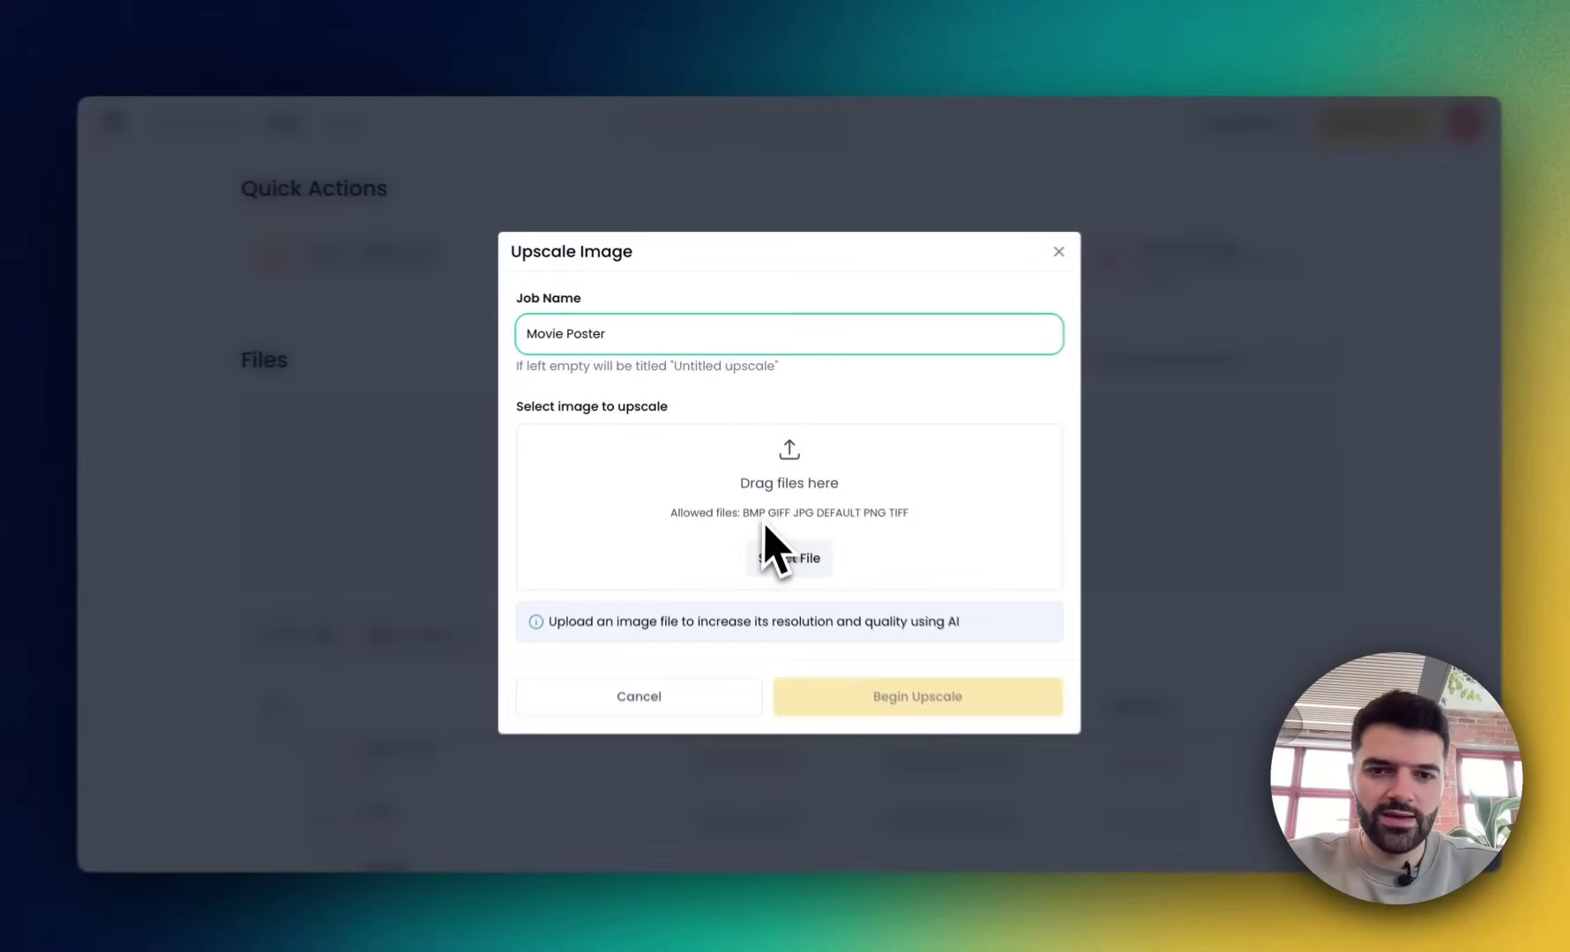
{"action": "left_click", "coordinate": [855, 729]}
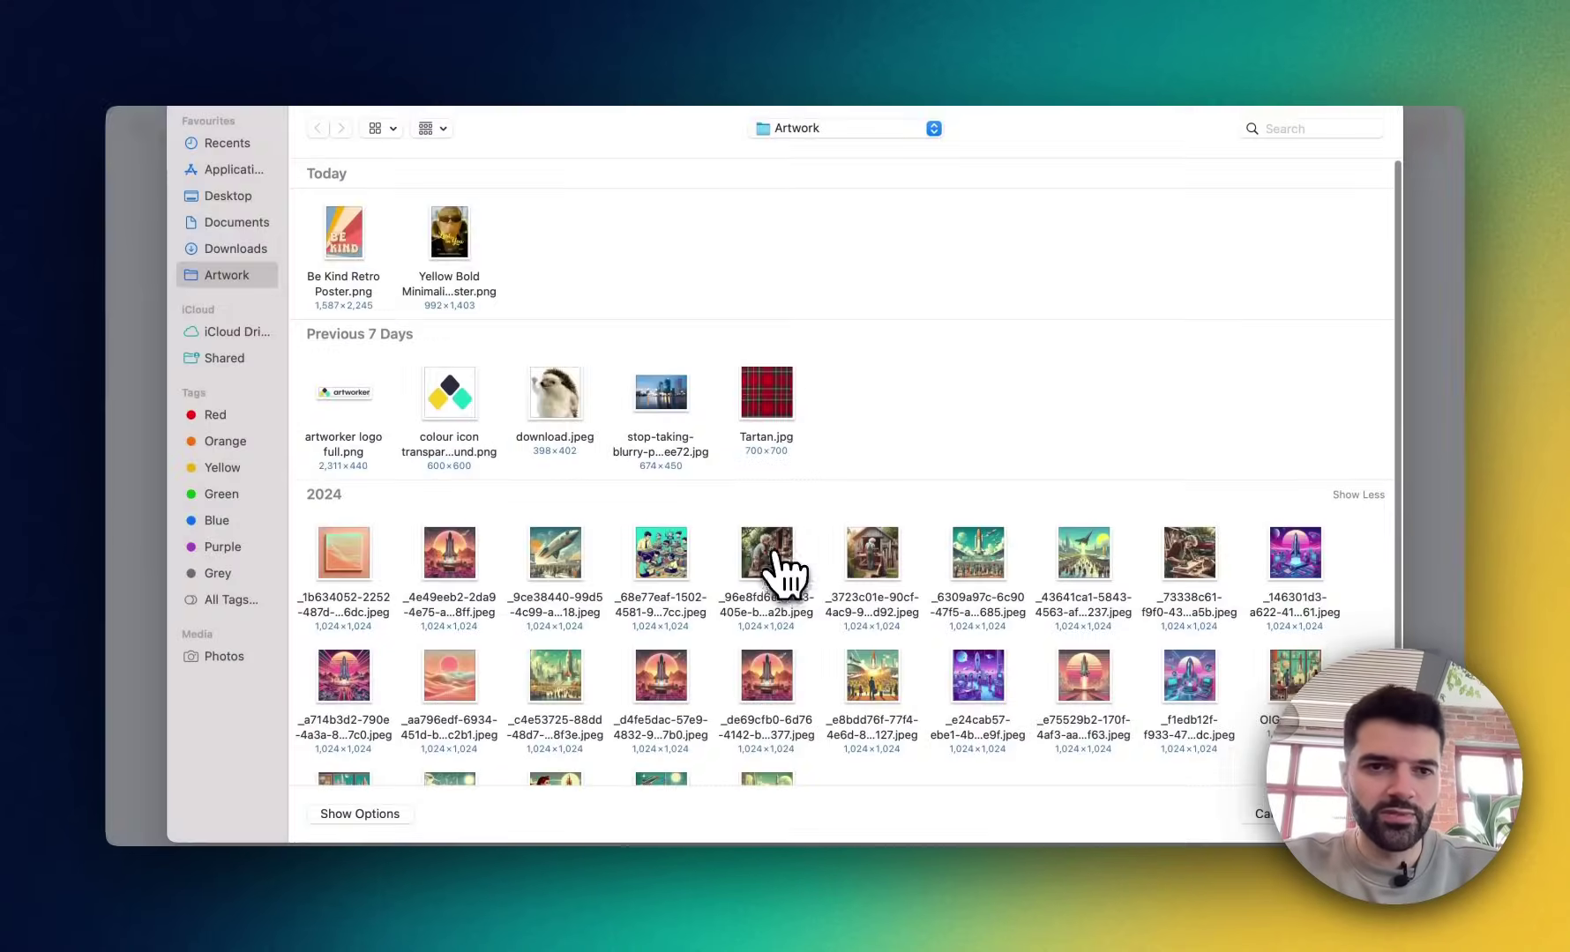
{"action": "double_click", "coordinate": [456, 251]}
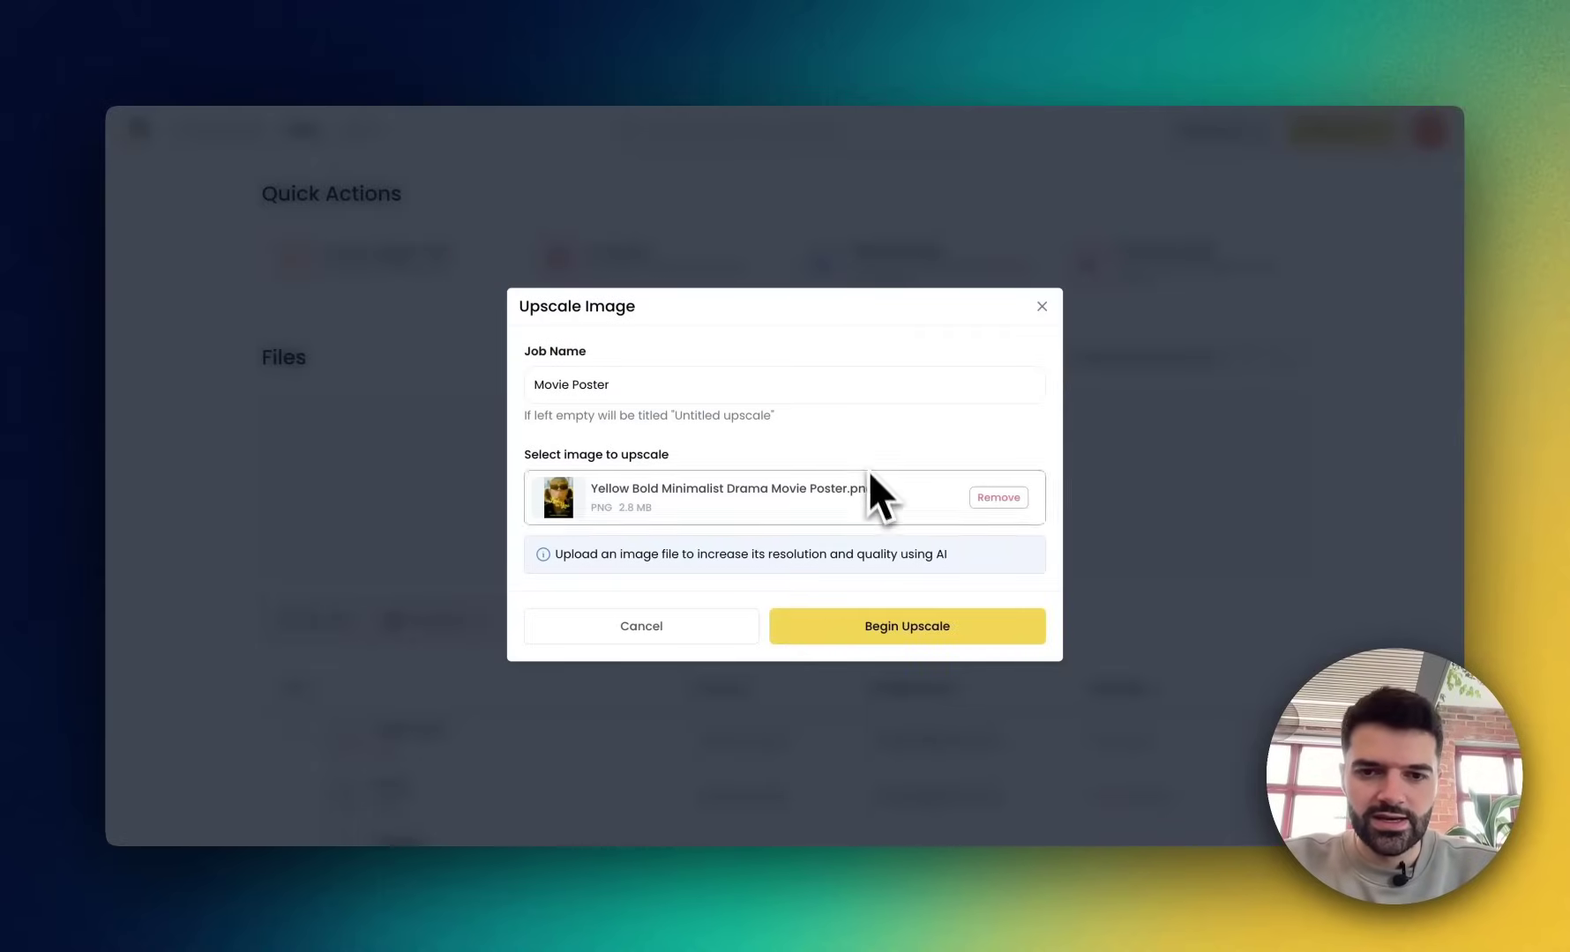
{"action": "left_click", "coordinate": [893, 631]}
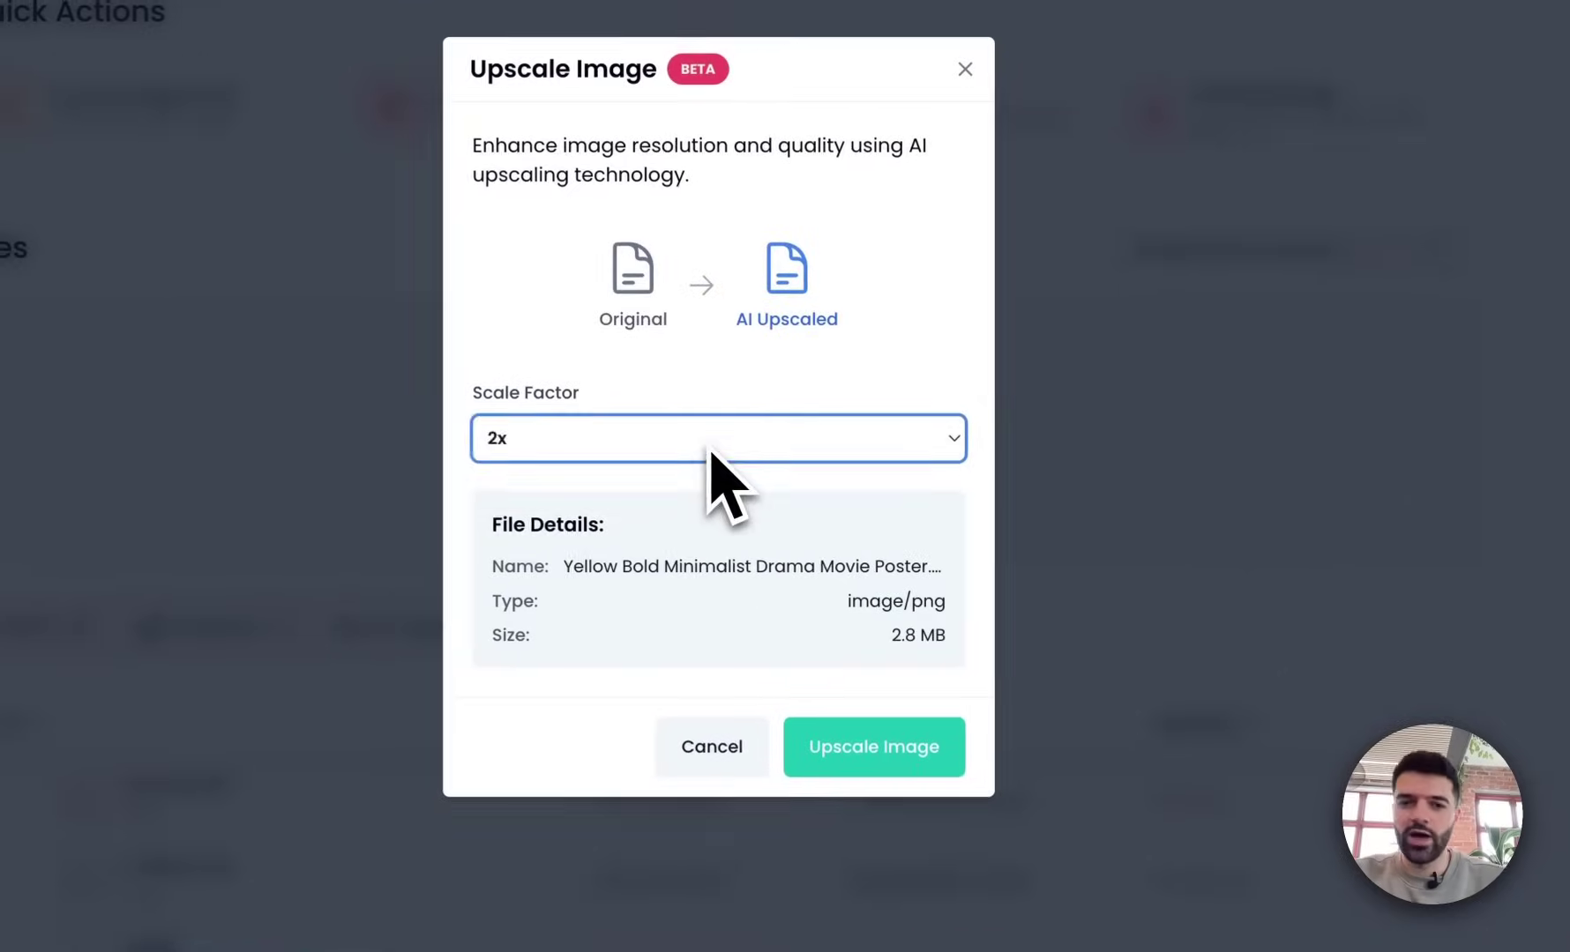
- Set the scale factor to 4x and run the AI upscale
{"action": "left_click", "coordinate": [708, 441]}
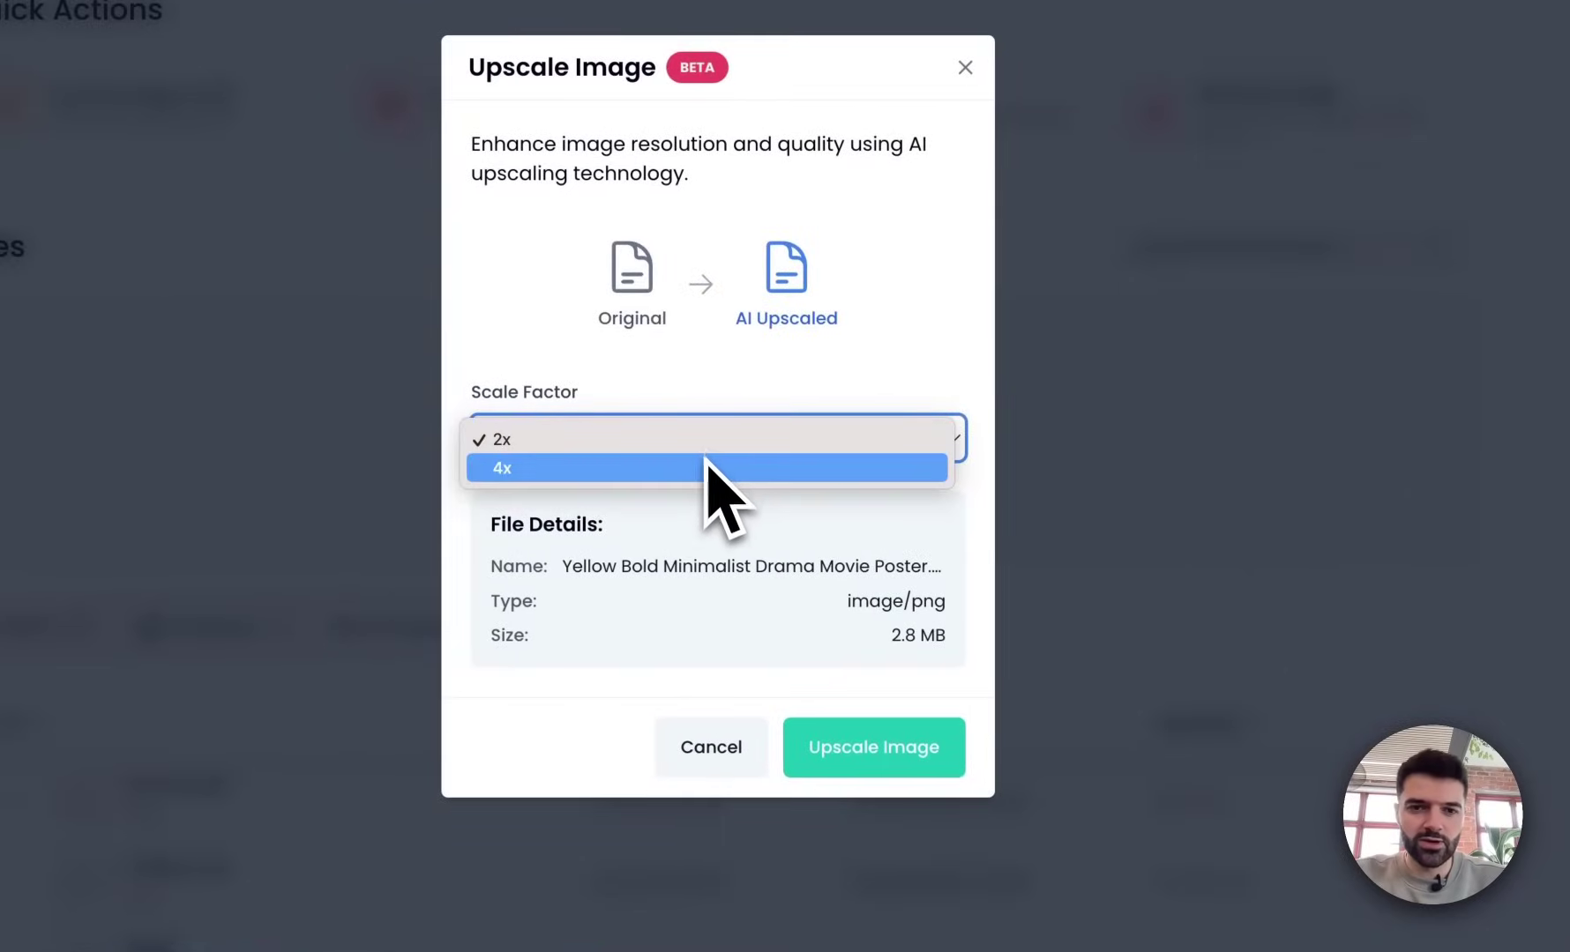
{"action": "left_click", "coordinate": [709, 467]}
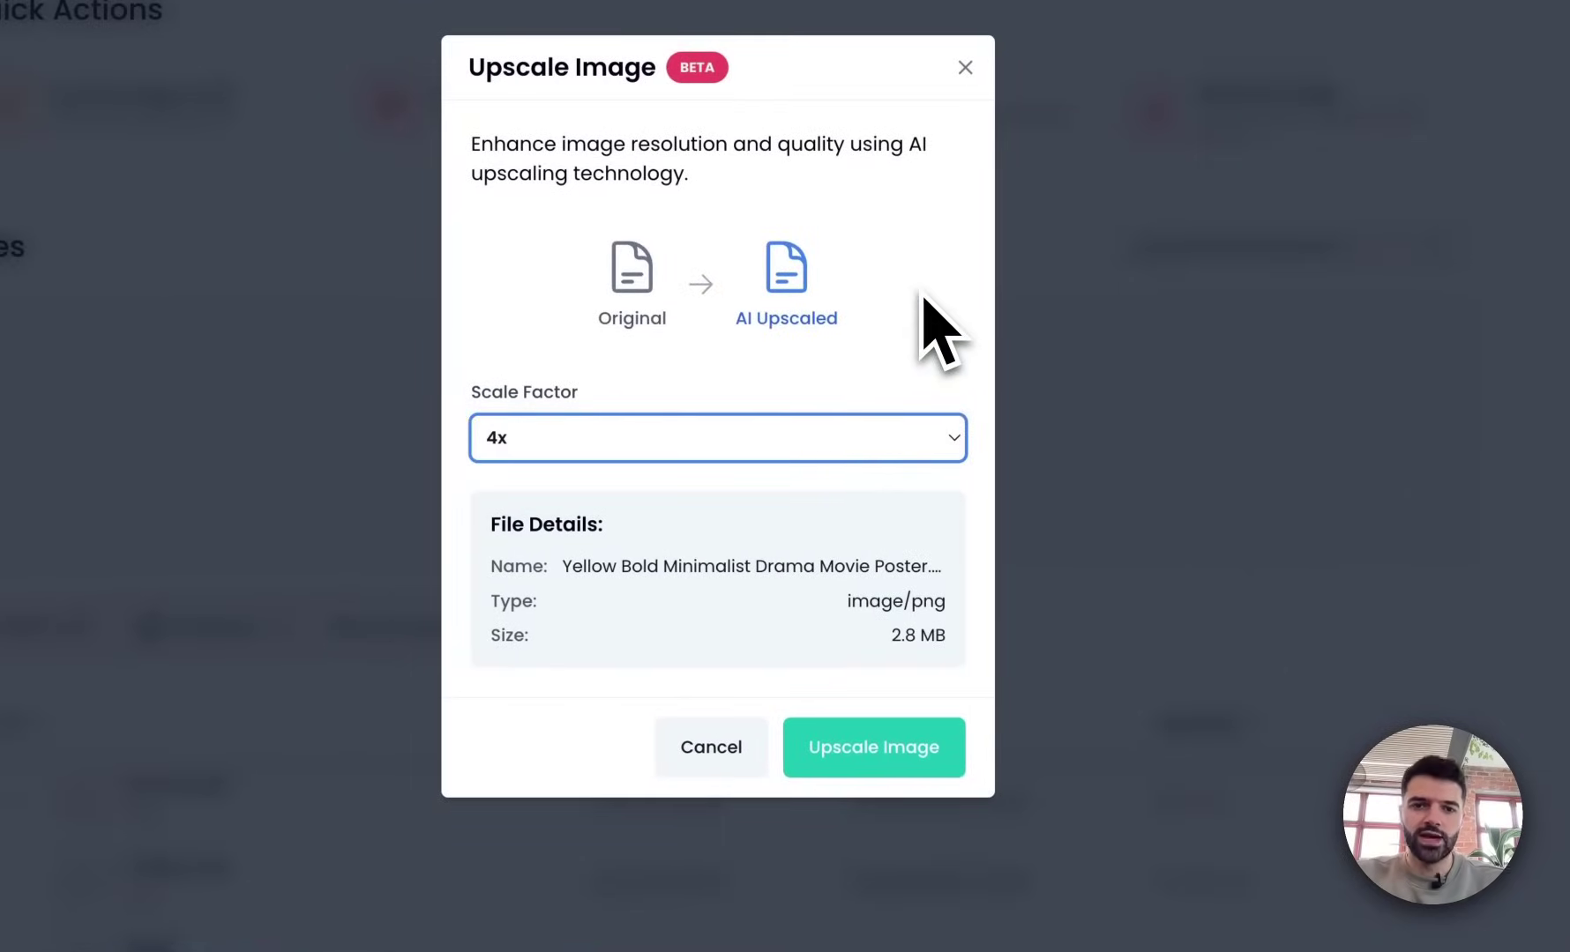
{"action": "left_click", "coordinate": [887, 745]}
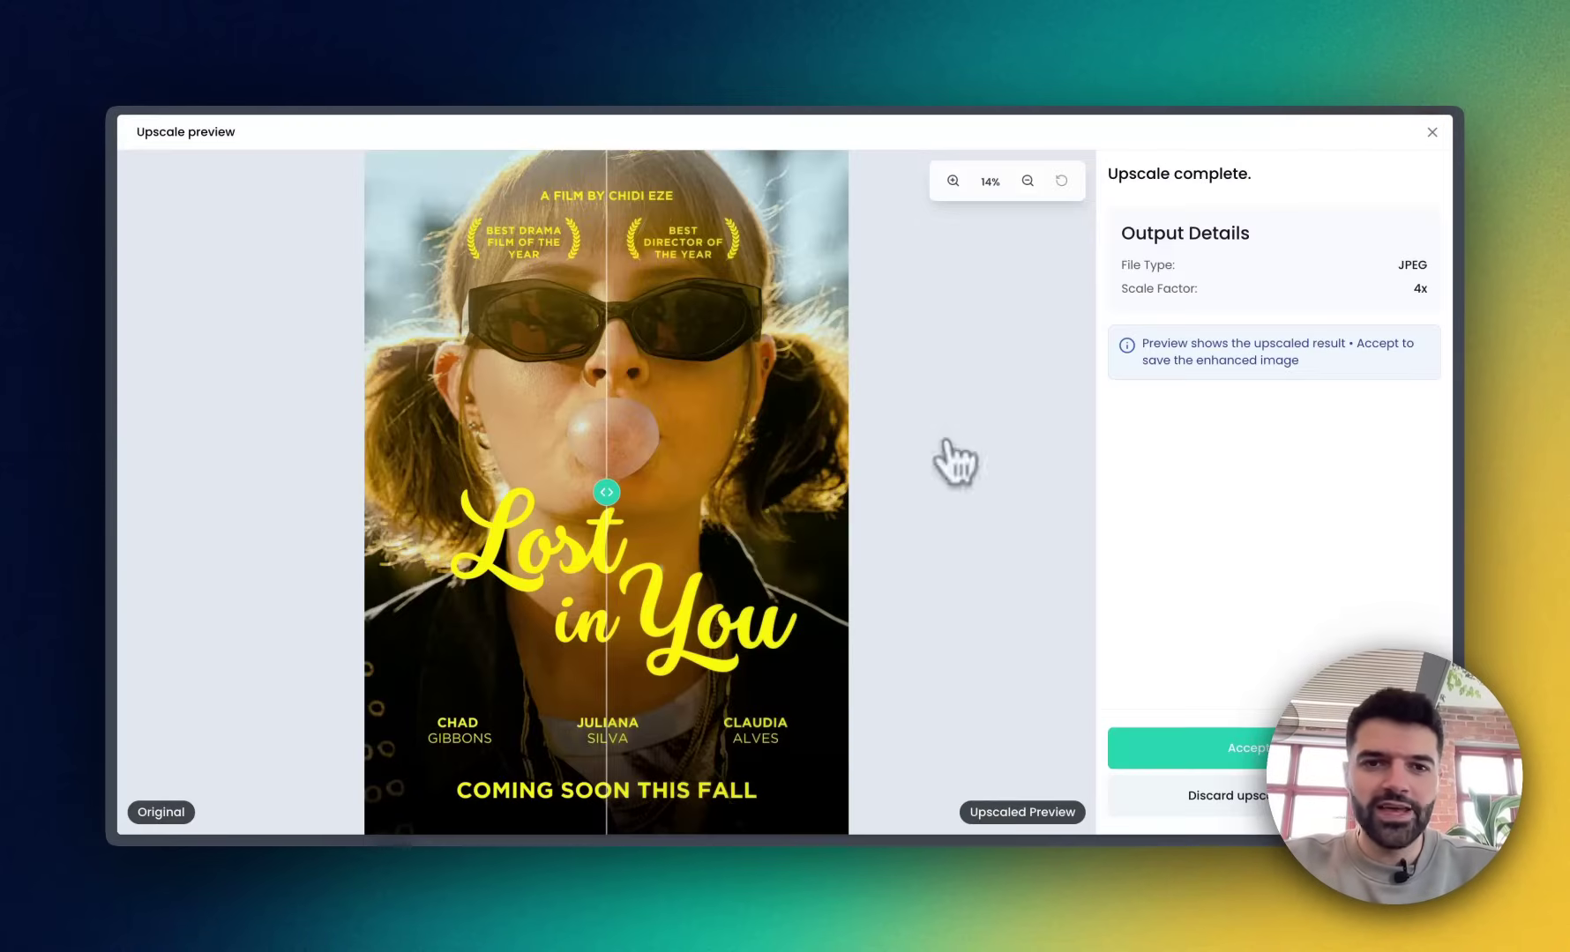
- Compare original and 4x upscale across the chin and cast-name lettering
{"action": "scroll", "coordinate": [561, 535], "scroll_direction": "up", "scroll_amount": 5}
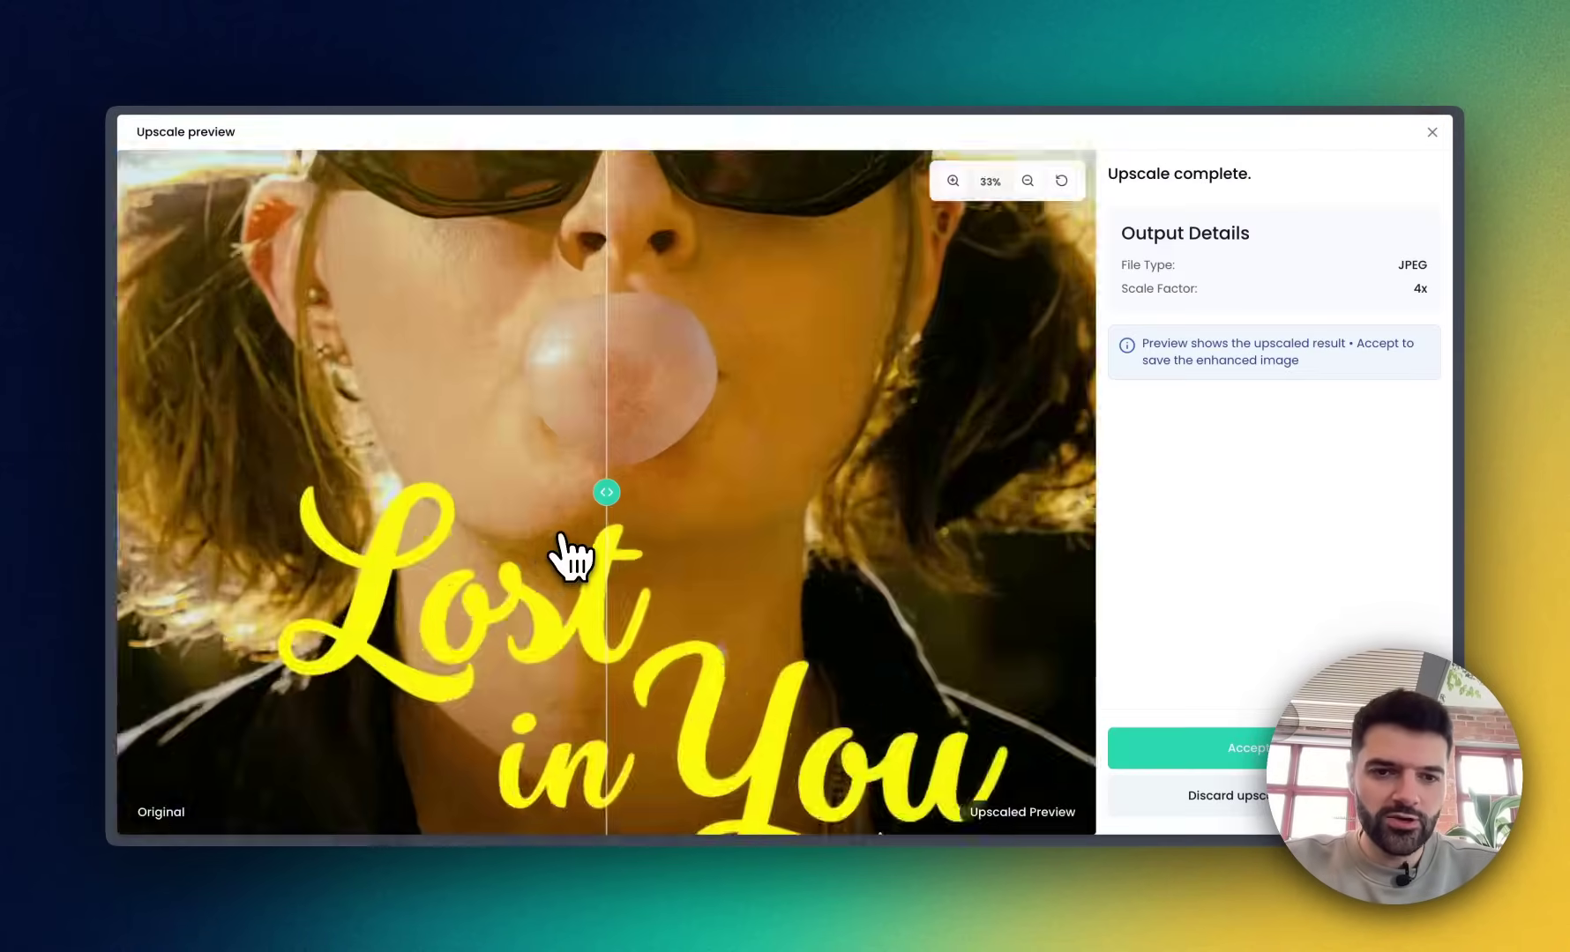
{"action": "scroll", "coordinate": [600, 547], "scroll_direction": "down", "scroll_amount": 2}
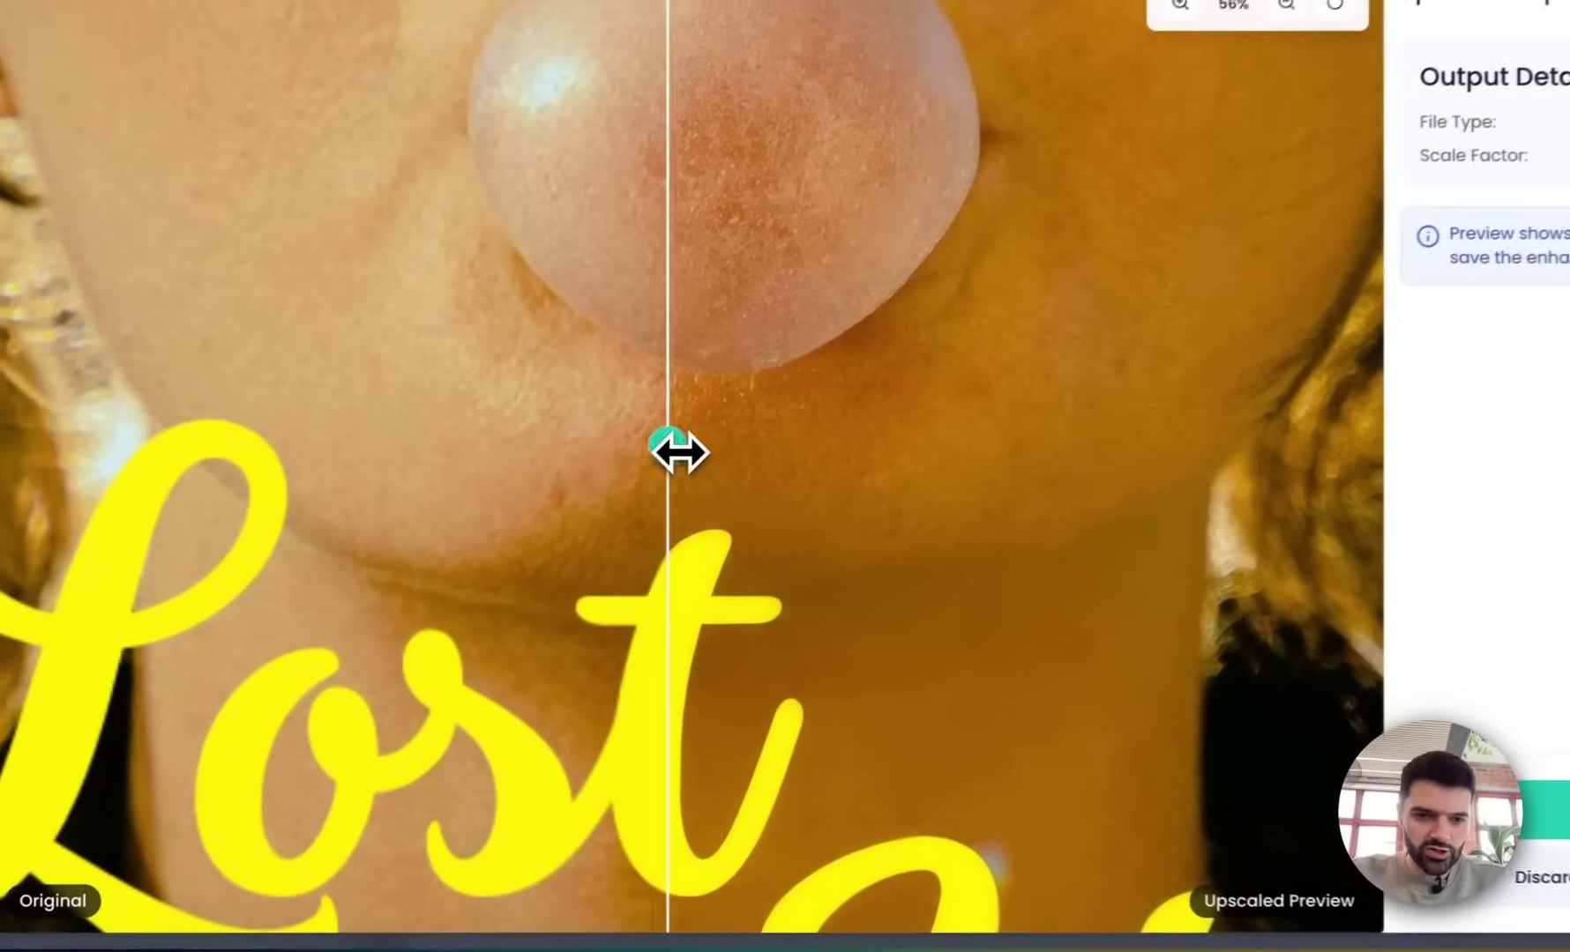
{"action": "left_click_drag", "start_coordinate": [730, 450], "coordinate": [718, 448]}
{"action": "scroll", "coordinate": [714, 700], "scroll_direction": "up", "scroll_amount": 3}
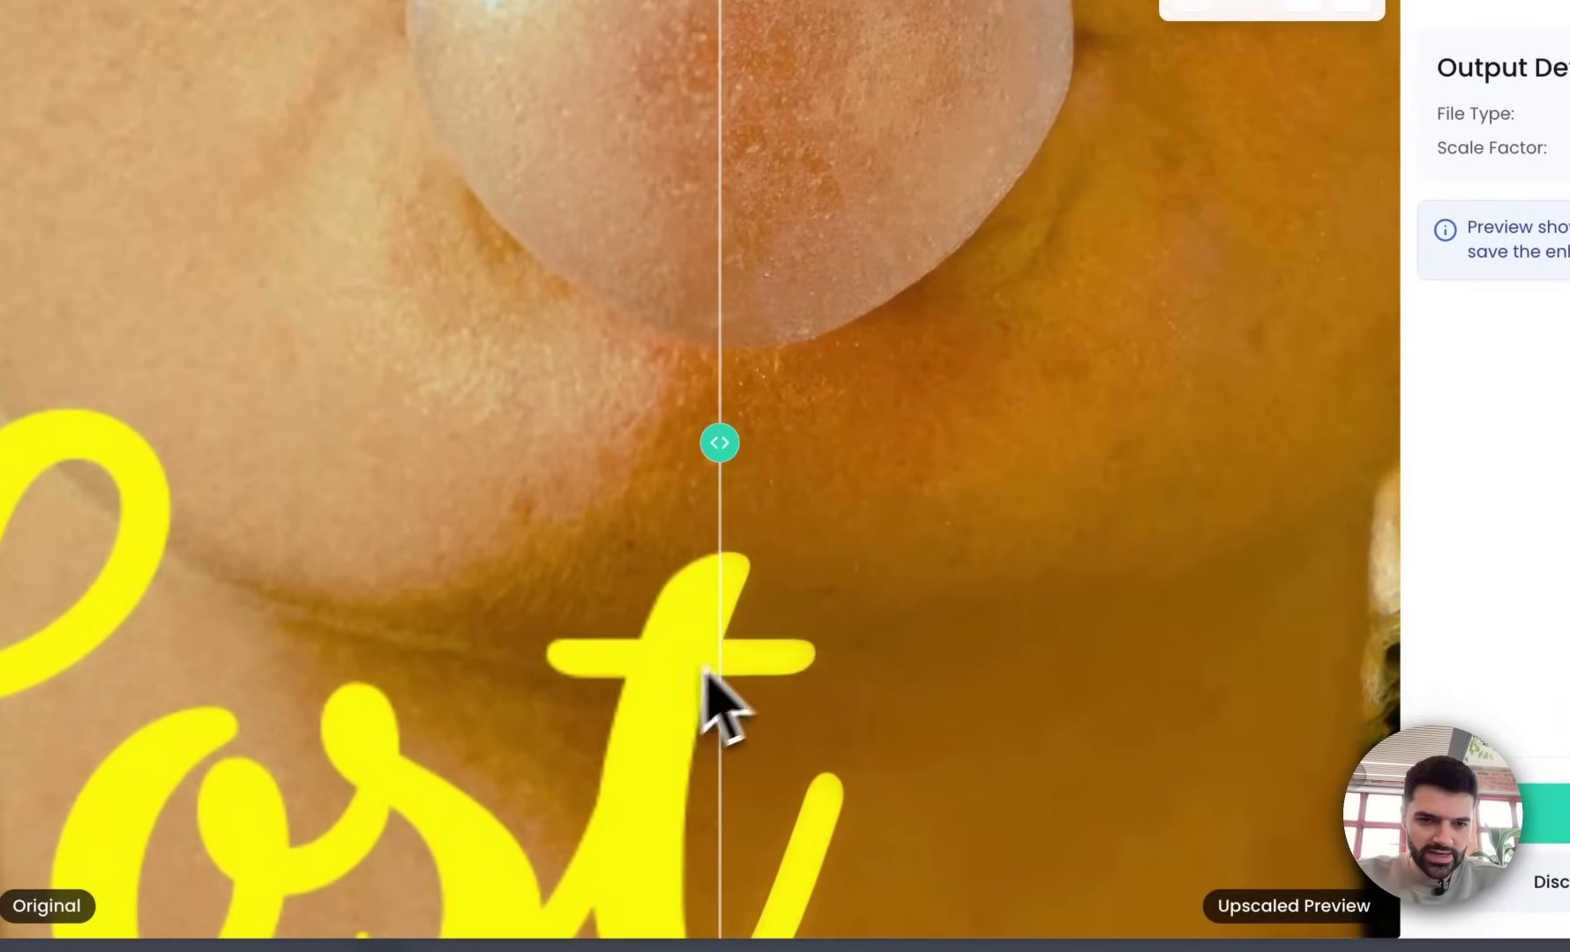
{"action": "left_click_drag", "start_coordinate": [837, 600], "coordinate": [847, 357]}
{"action": "left_click_drag", "start_coordinate": [730, 438], "coordinate": [775, 469]}
{"action": "scroll", "coordinate": [770, 461], "scroll_direction": "down", "scroll_amount": 5}
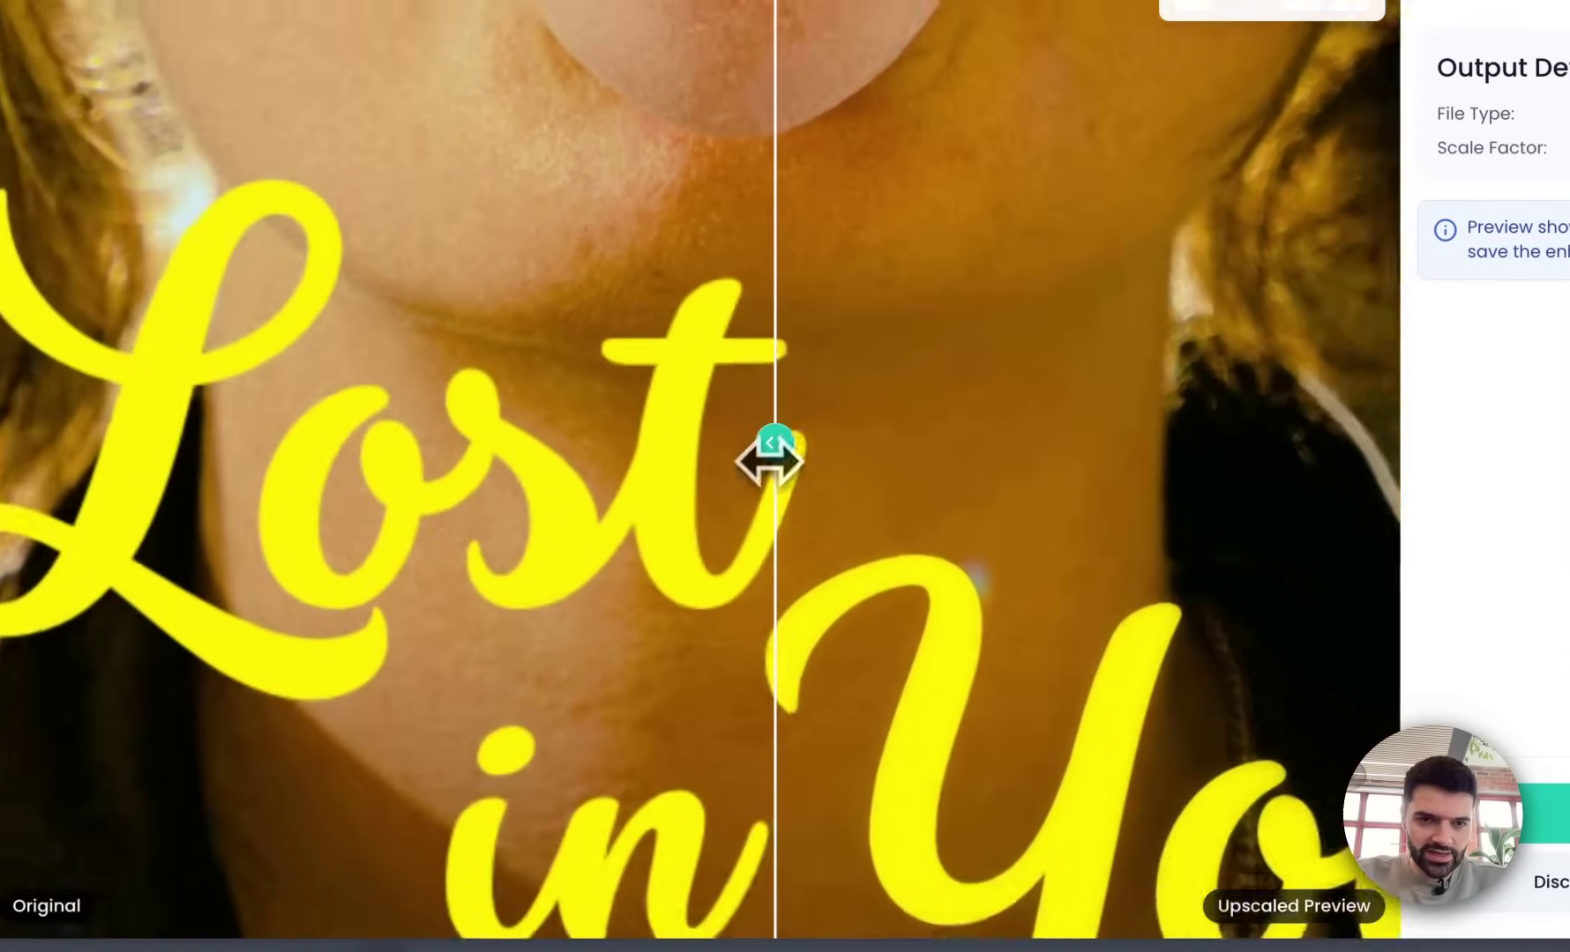
{"action": "scroll", "coordinate": [693, 490], "scroll_direction": "up", "scroll_amount": 6}
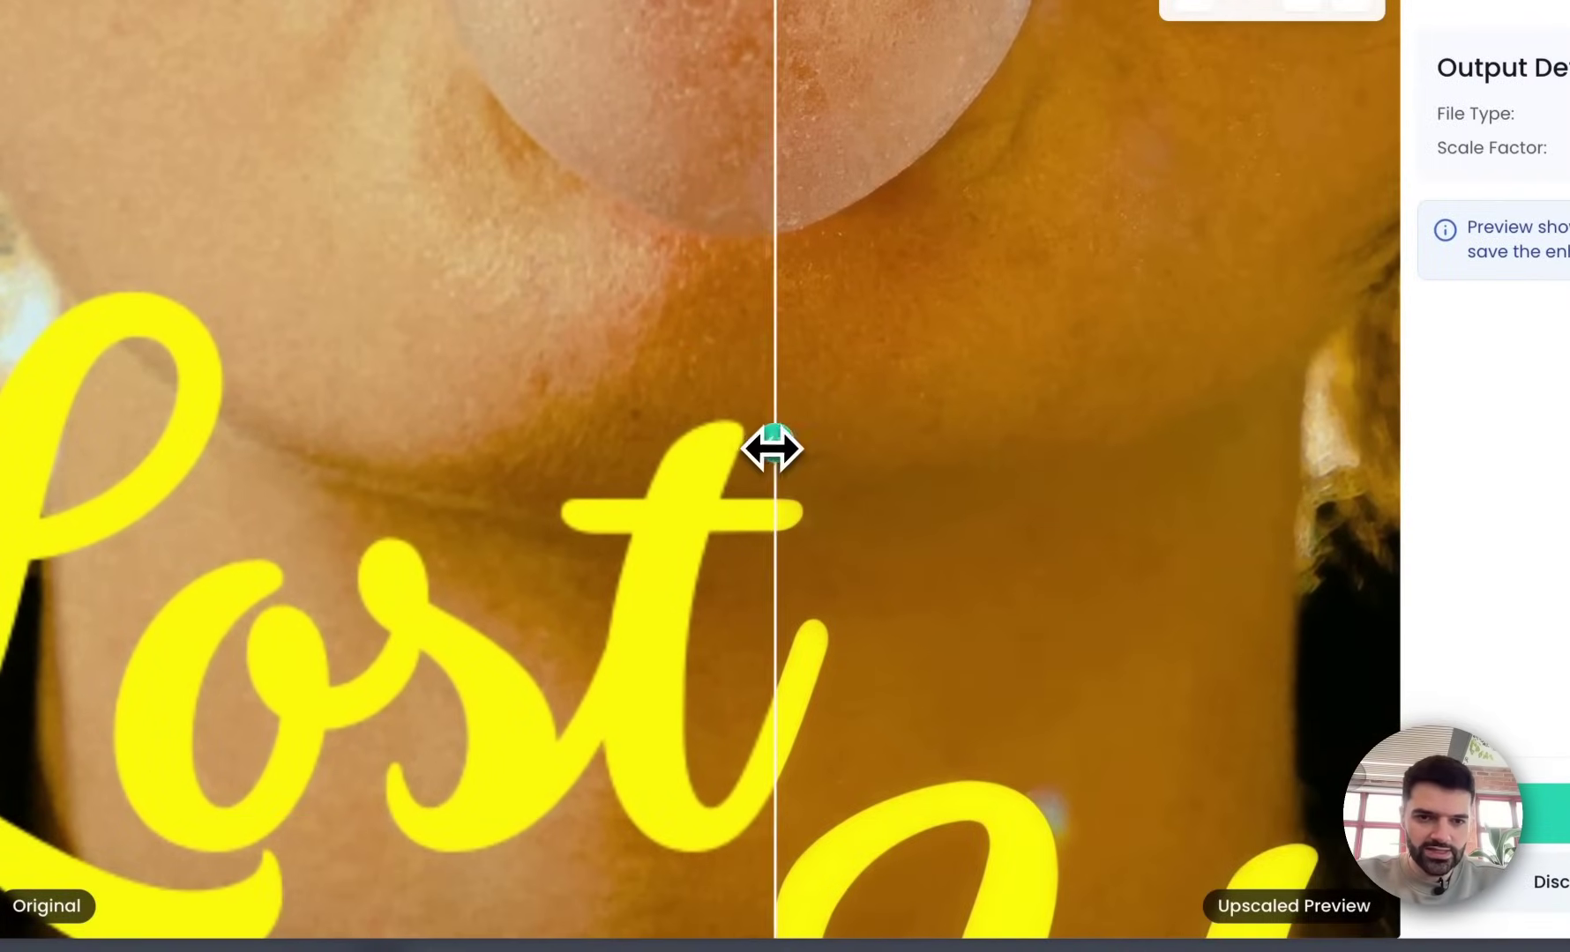
{"action": "left_click_drag", "start_coordinate": [605, 460], "coordinate": [726, 447]}
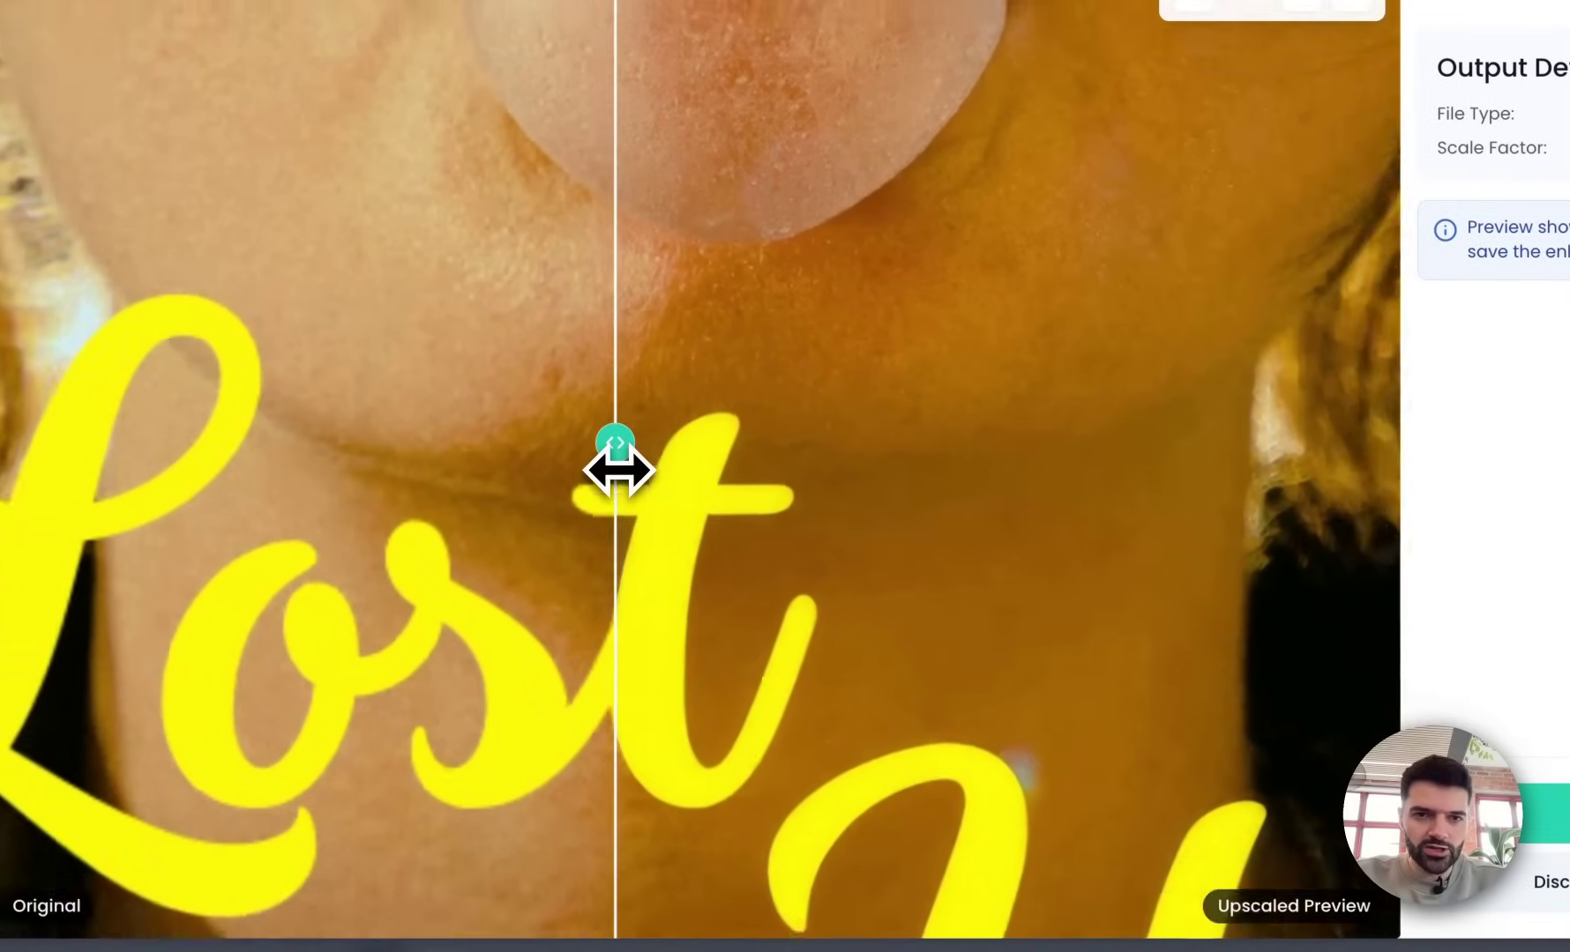
{"action": "scroll", "coordinate": [617, 470], "scroll_direction": "down", "scroll_amount": 5}
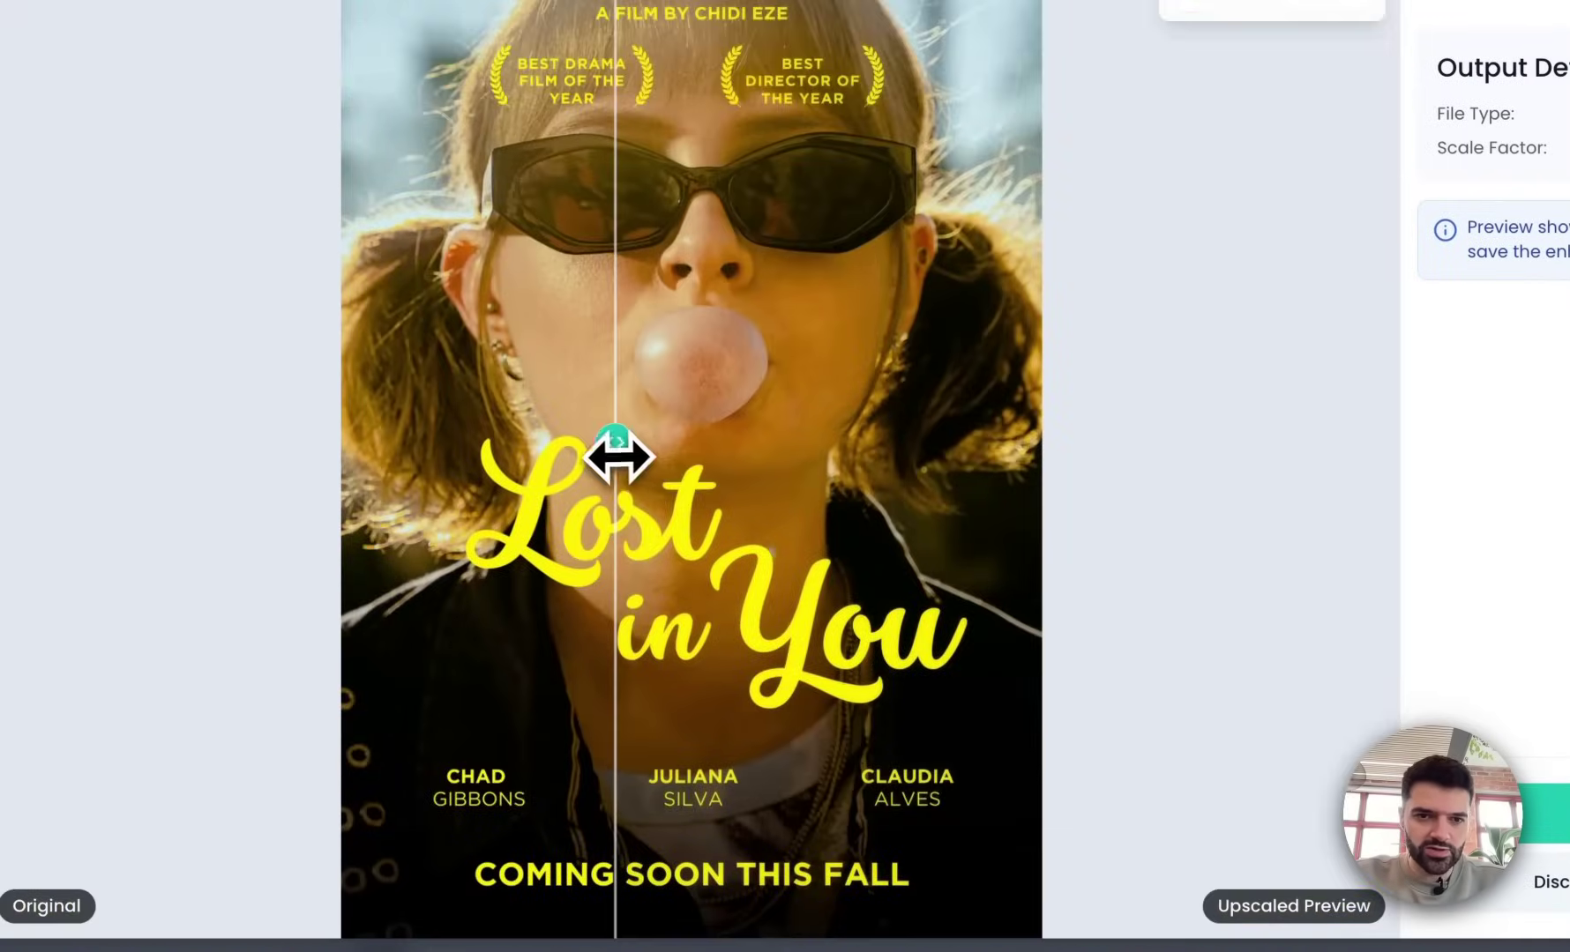
{"action": "left_click_drag", "start_coordinate": [617, 457], "coordinate": [677, 451]}
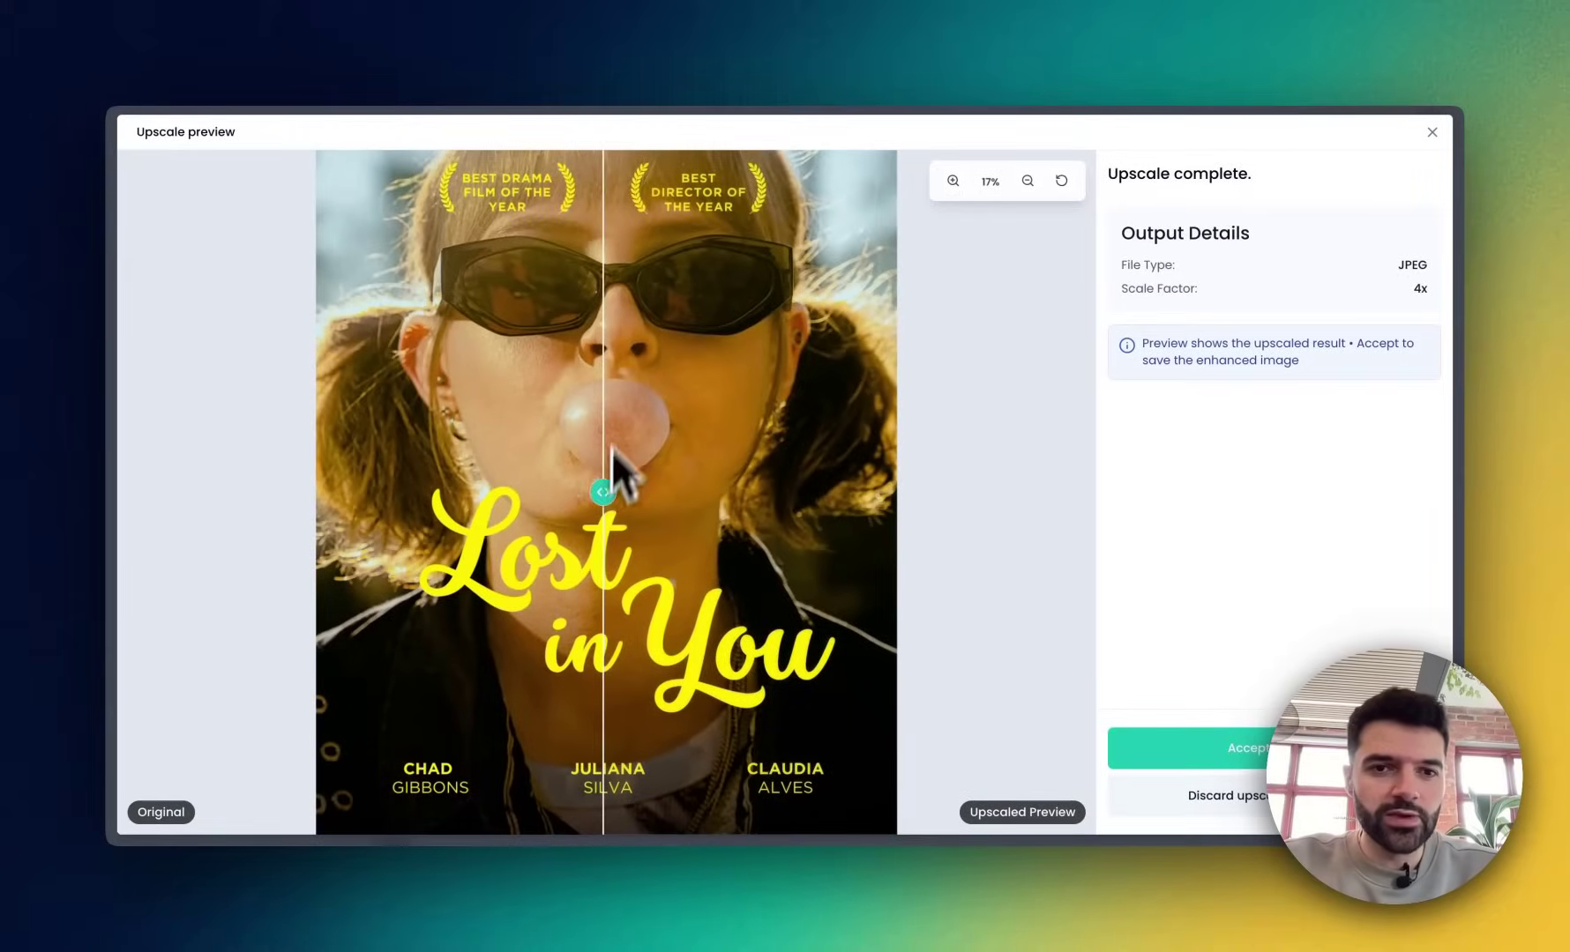
{"action": "scroll", "coordinate": [589, 483], "scroll_direction": "up", "scroll_amount": 5}
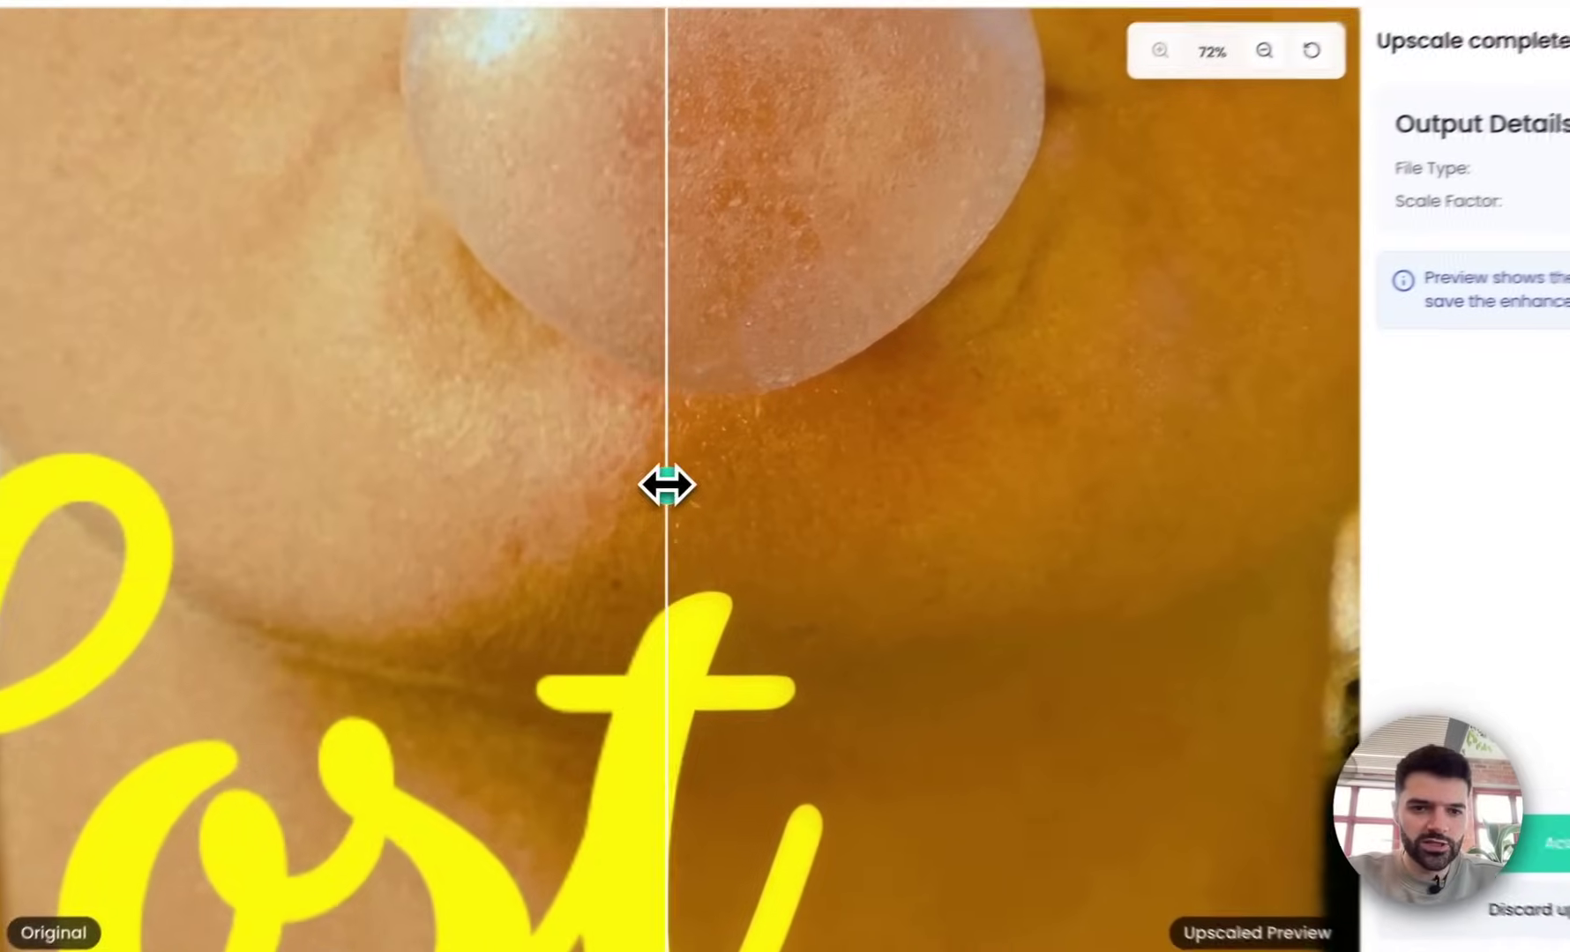
{"action": "left_click_drag", "start_coordinate": [428, 490], "coordinate": [767, 588]}
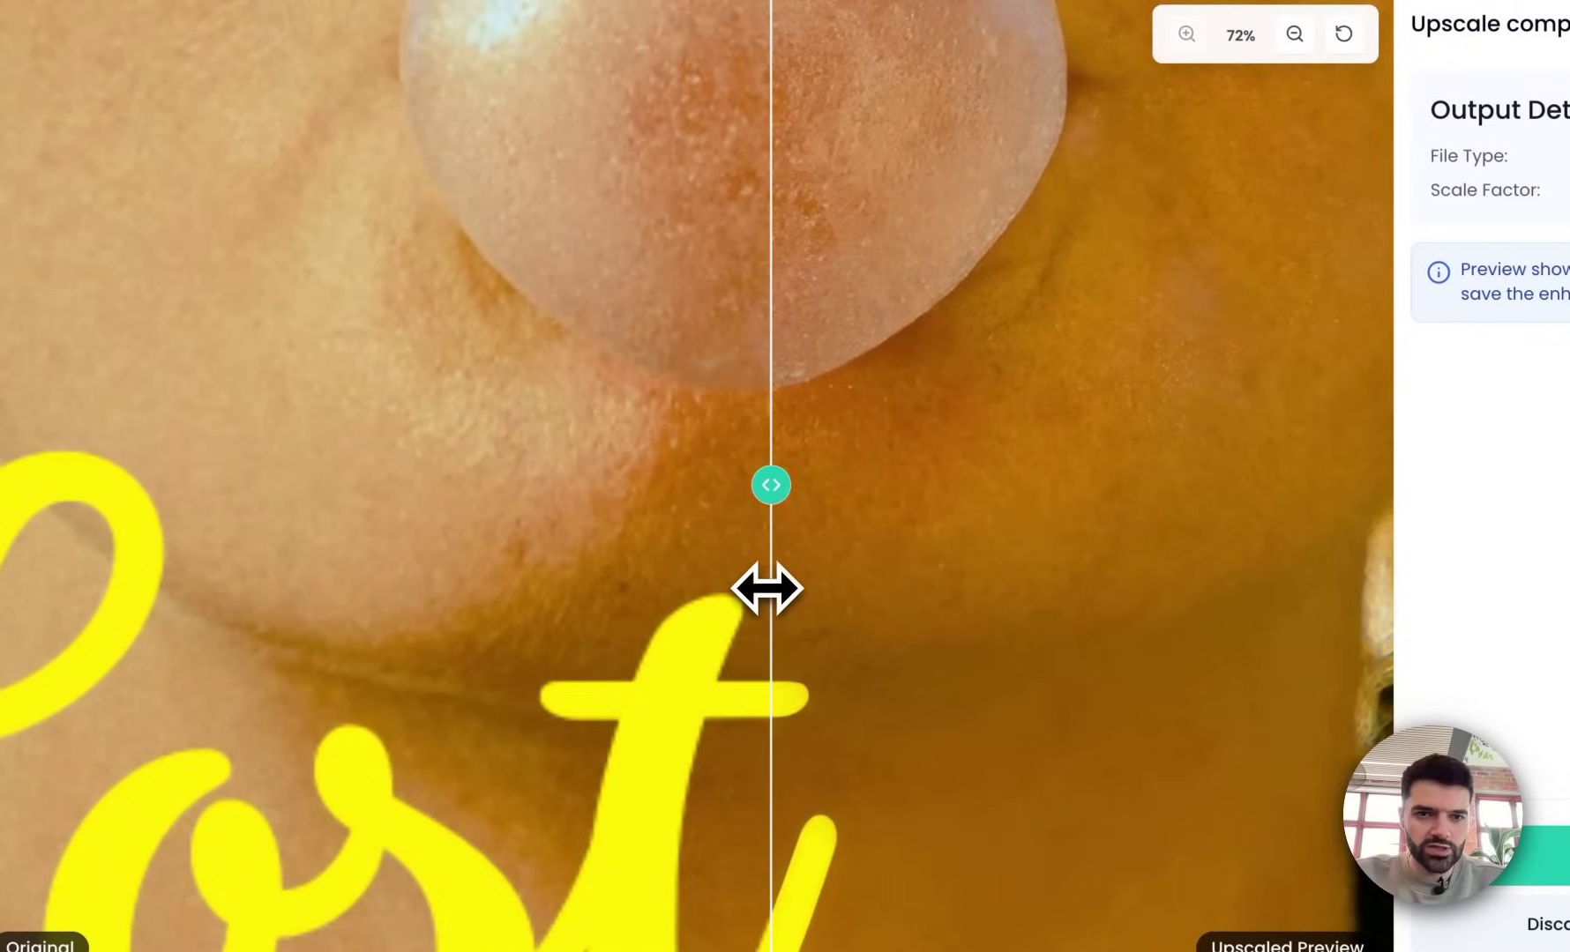
- Pan to the nose and sunglasses and sweep the comparison split across them
{"action": "scroll", "coordinate": [746, 410], "scroll_direction": "down", "scroll_amount": 3}
{"action": "left_click_drag", "start_coordinate": [728, 238], "coordinate": [686, 793]}
{"action": "left_click_drag", "start_coordinate": [768, 267], "coordinate": [776, 509]}
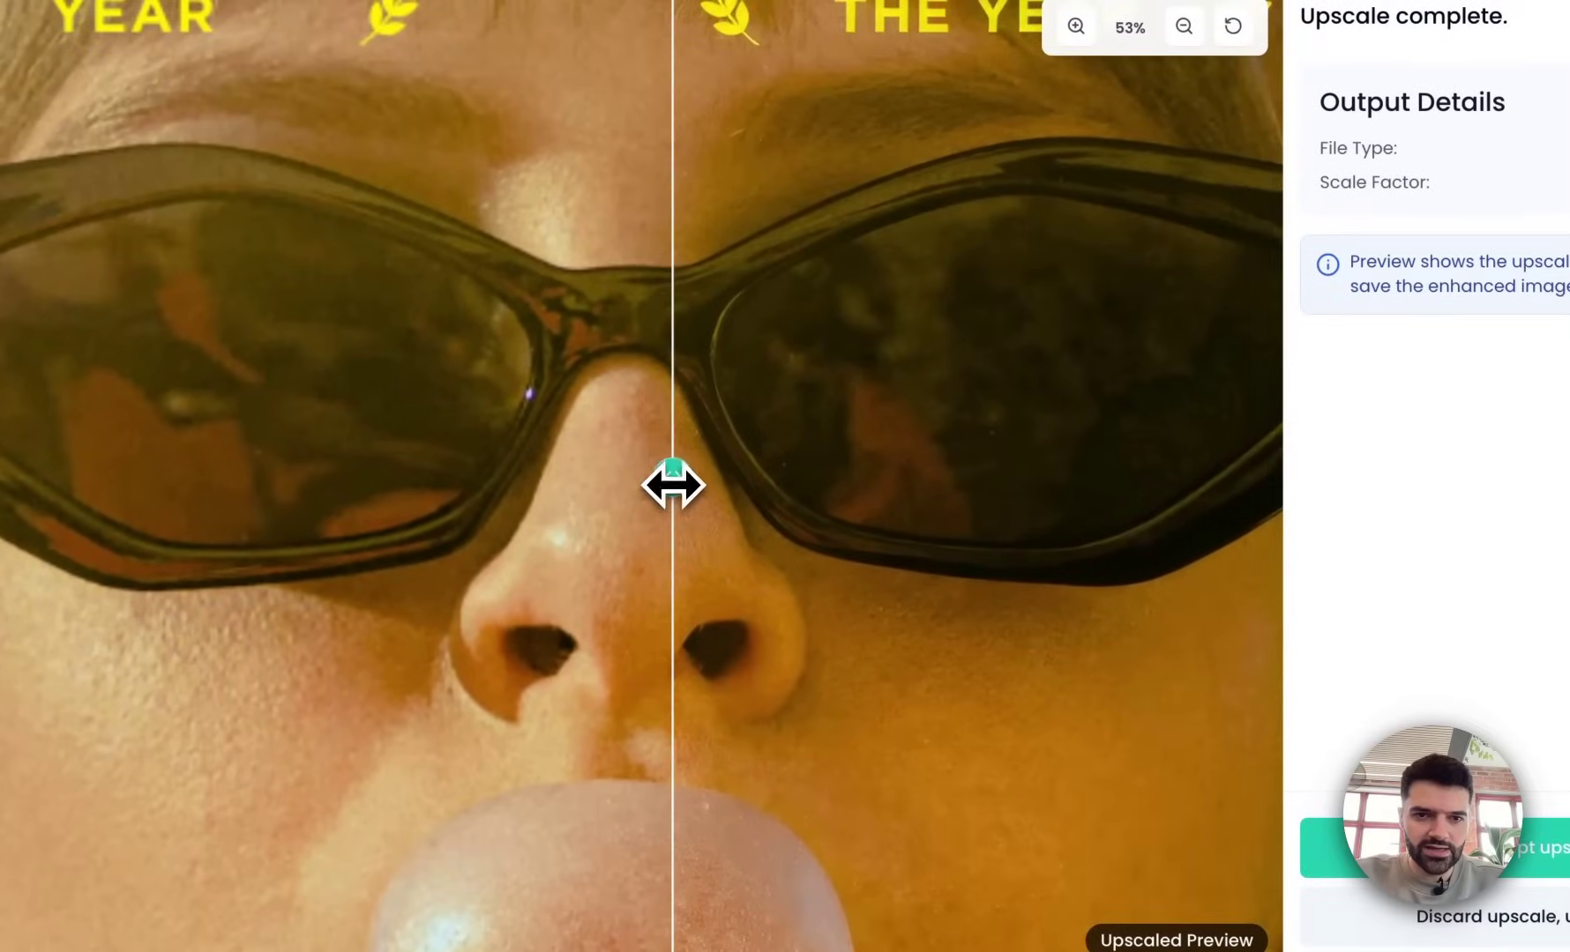
{"action": "left_click_drag", "start_coordinate": [731, 406], "coordinate": [483, 404]}
{"action": "left_click_drag", "start_coordinate": [423, 484], "coordinate": [627, 567]}
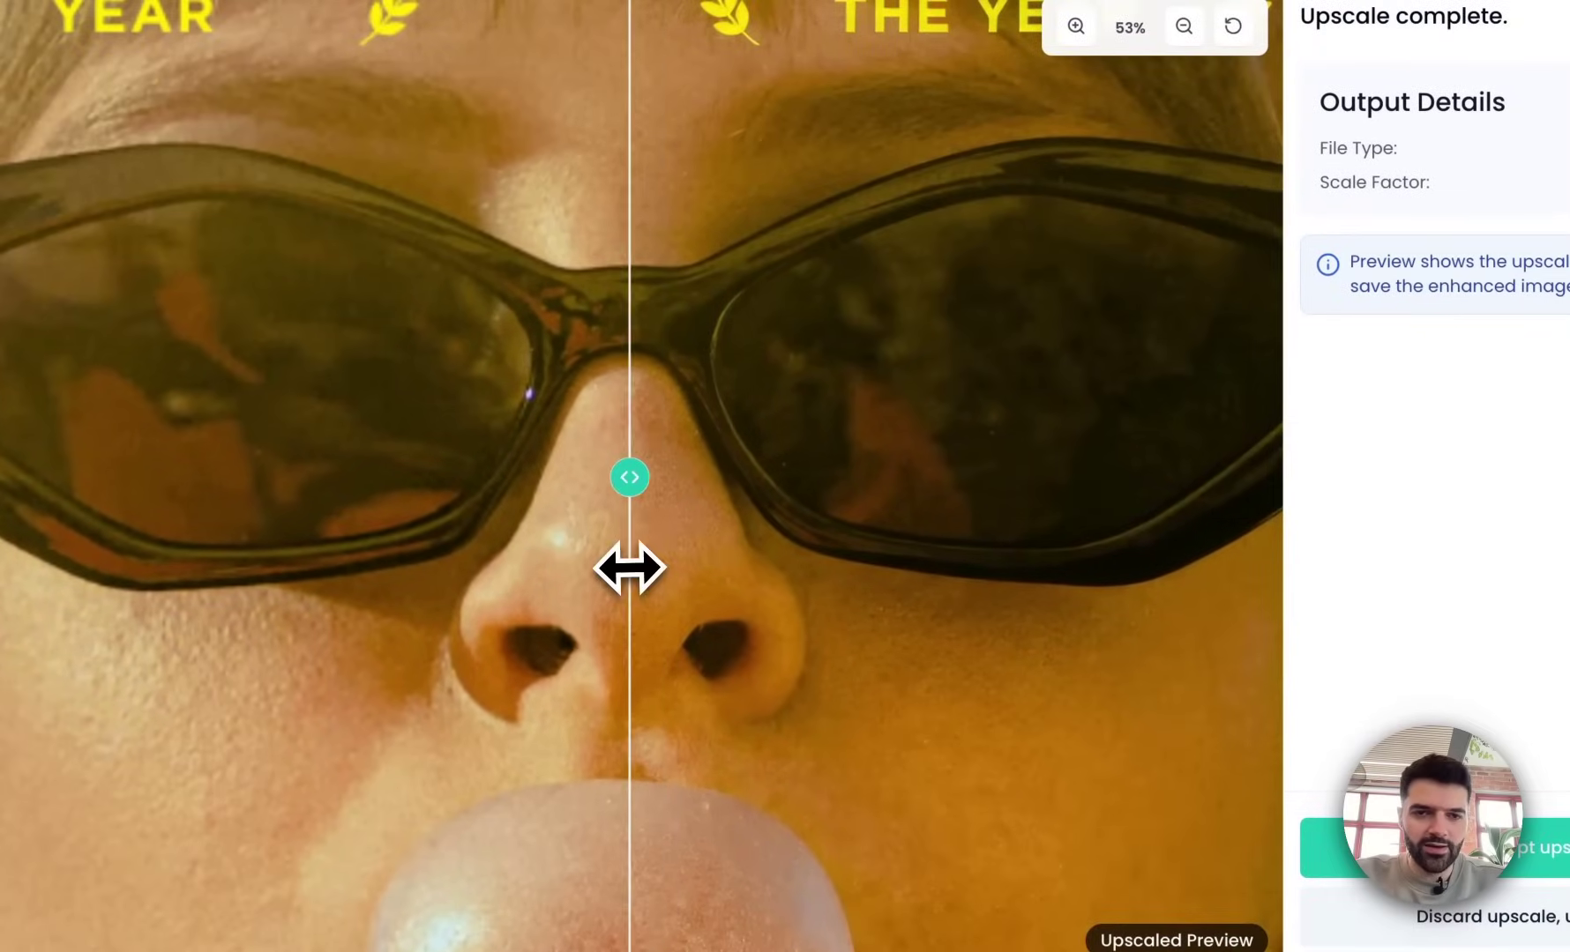
{"action": "scroll", "coordinate": [627, 568], "scroll_direction": "down", "scroll_amount": 6}
{"action": "scroll", "coordinate": [598, 608], "scroll_direction": "up", "scroll_amount": 3}
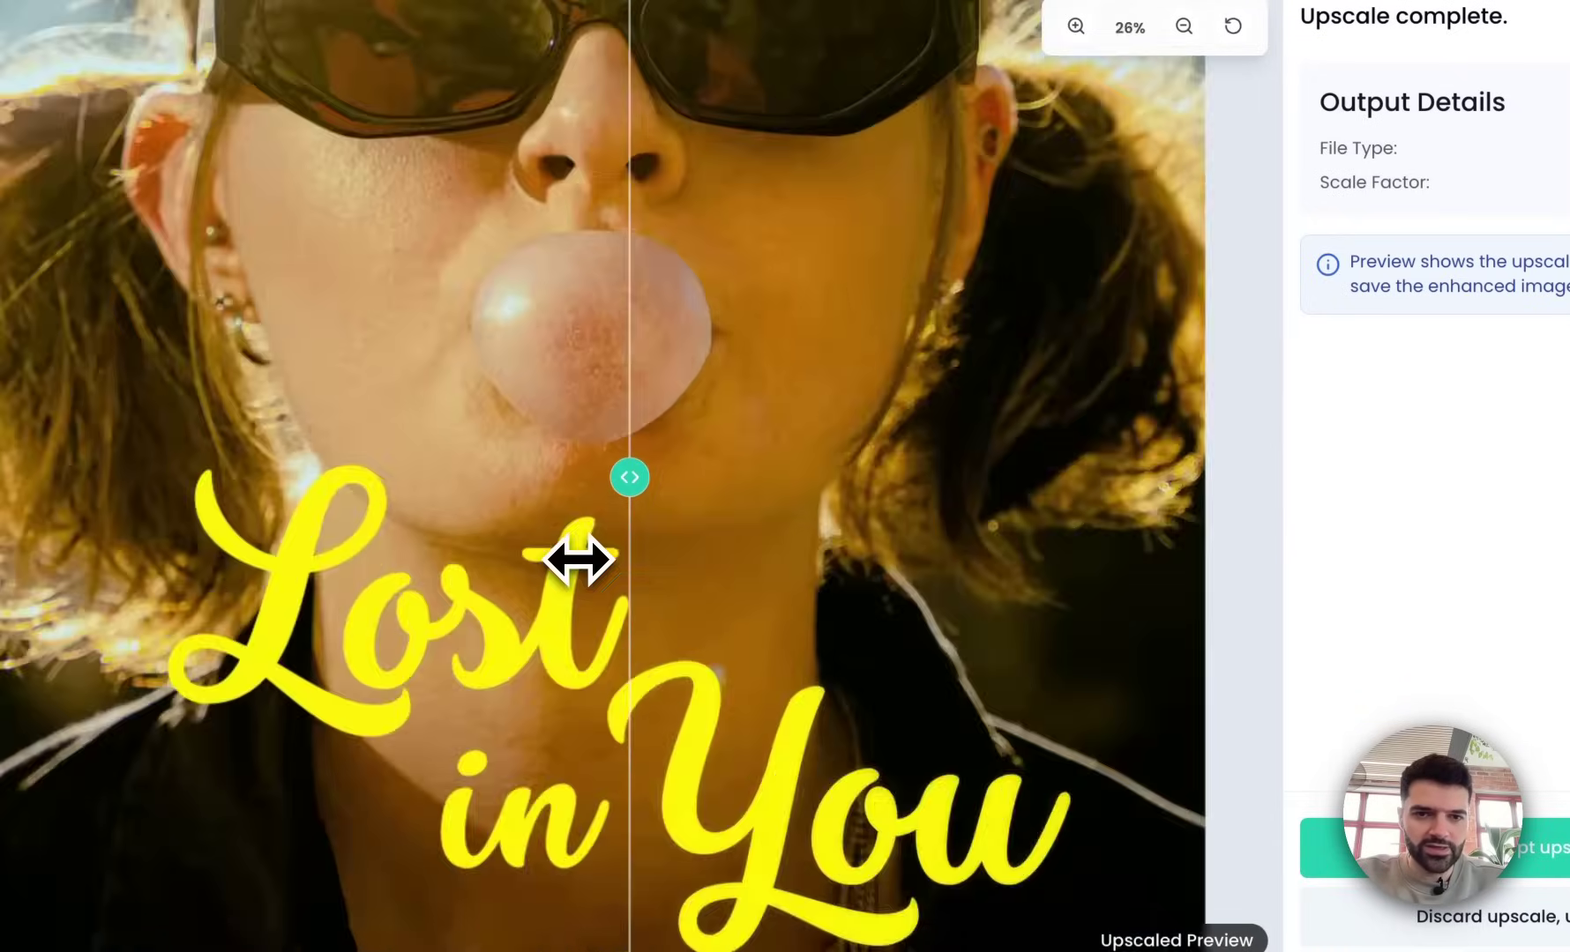
{"action": "scroll", "coordinate": [579, 558], "scroll_direction": "down", "scroll_amount": 4}
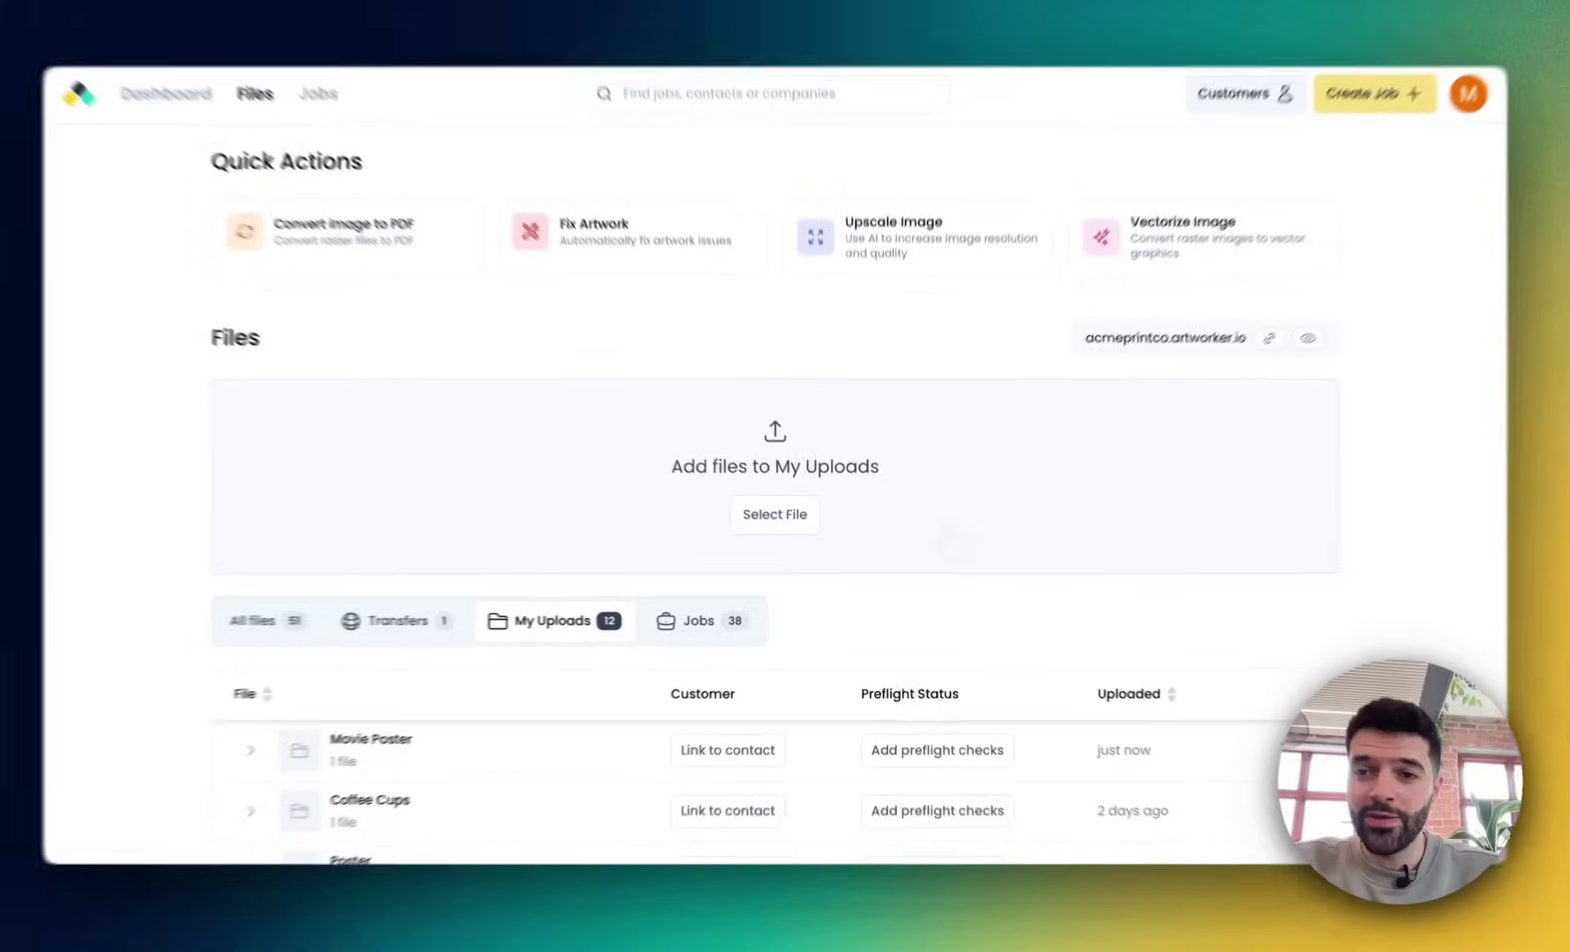
- Convert the upscaled poster file in the Movie Poster folder to PDF
{"action": "scroll", "coordinate": [785, 494], "scroll_direction": "down", "scroll_amount": 2}
{"action": "scroll", "coordinate": [946, 543], "scroll_direction": "down", "scroll_amount": 1}
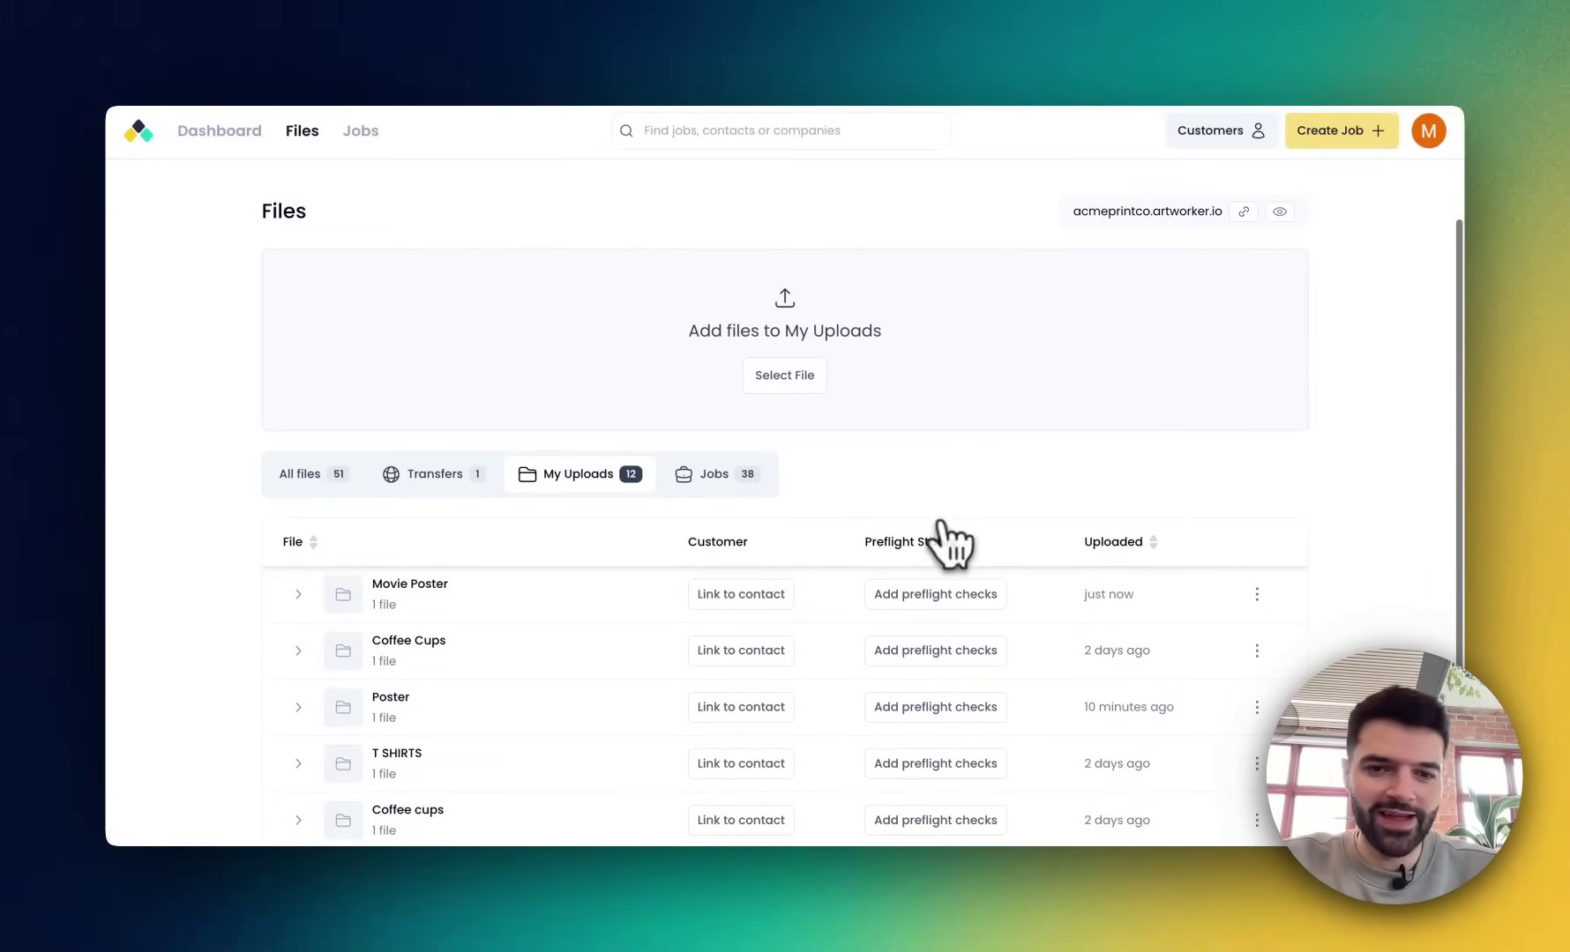
{"action": "left_click", "coordinate": [298, 593]}
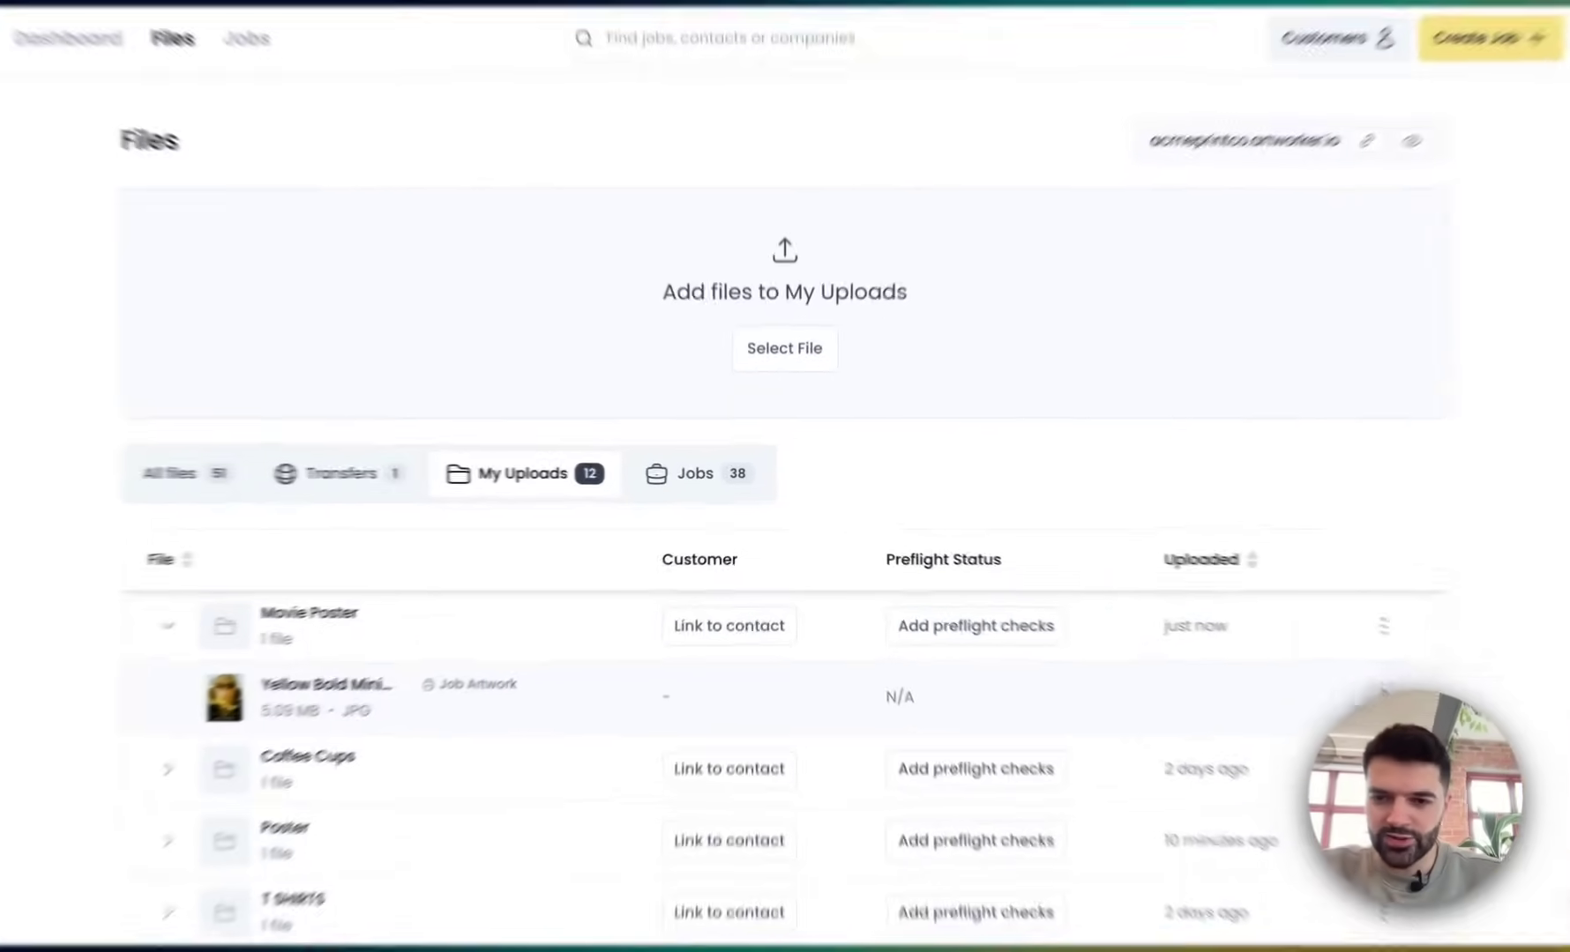
{"action": "left_click", "coordinate": [1256, 651]}
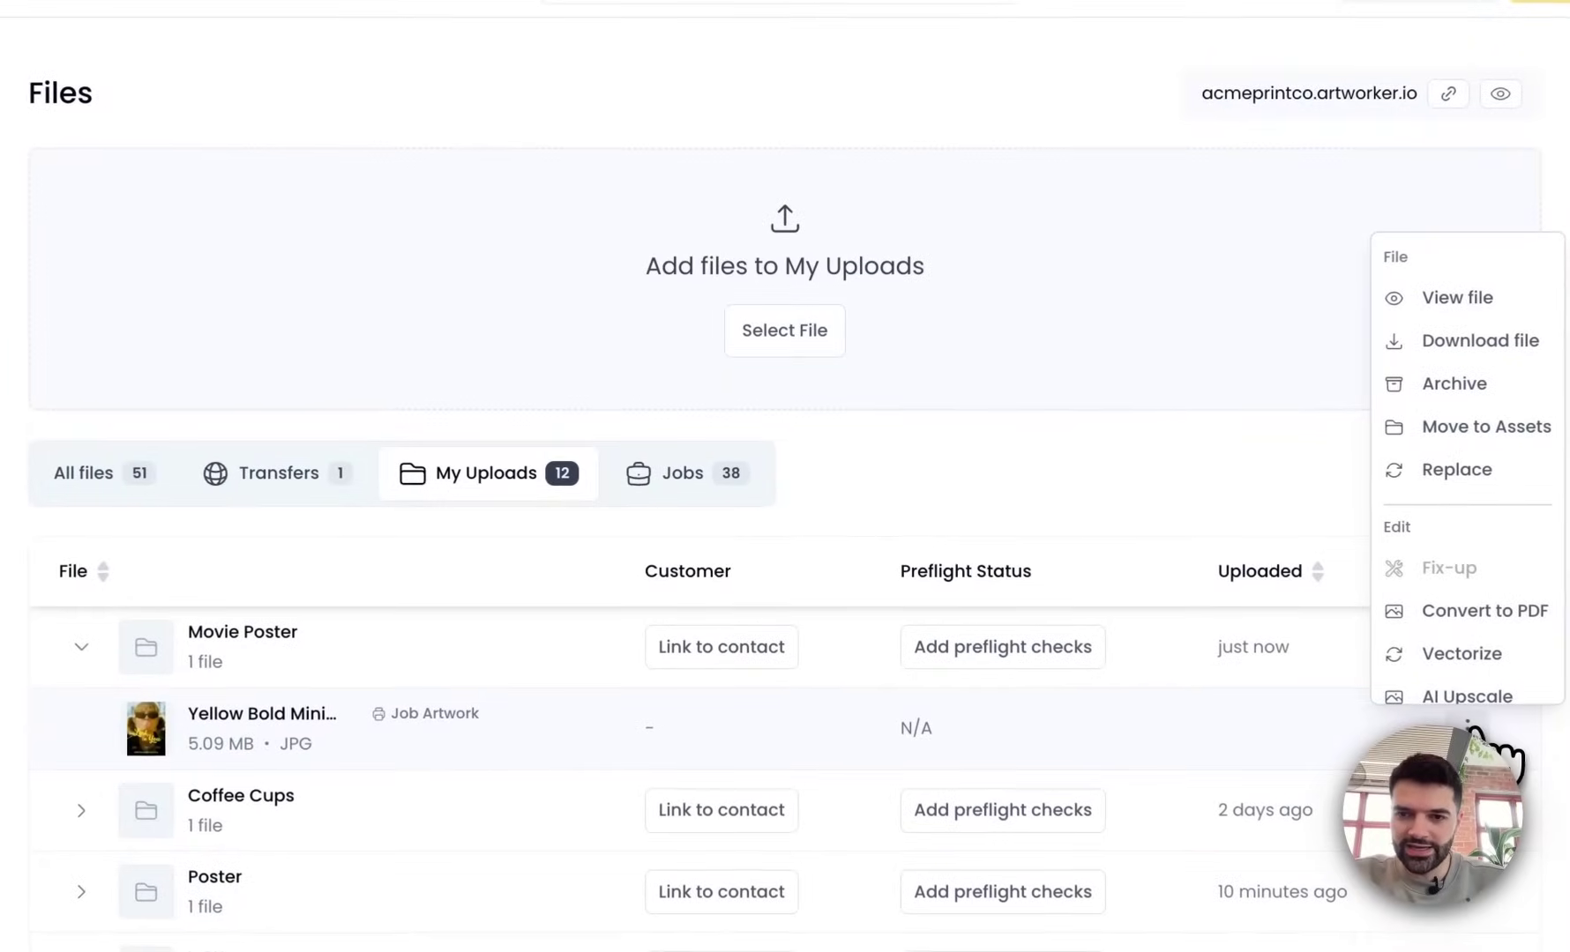
{"action": "left_click", "coordinate": [1455, 622]}
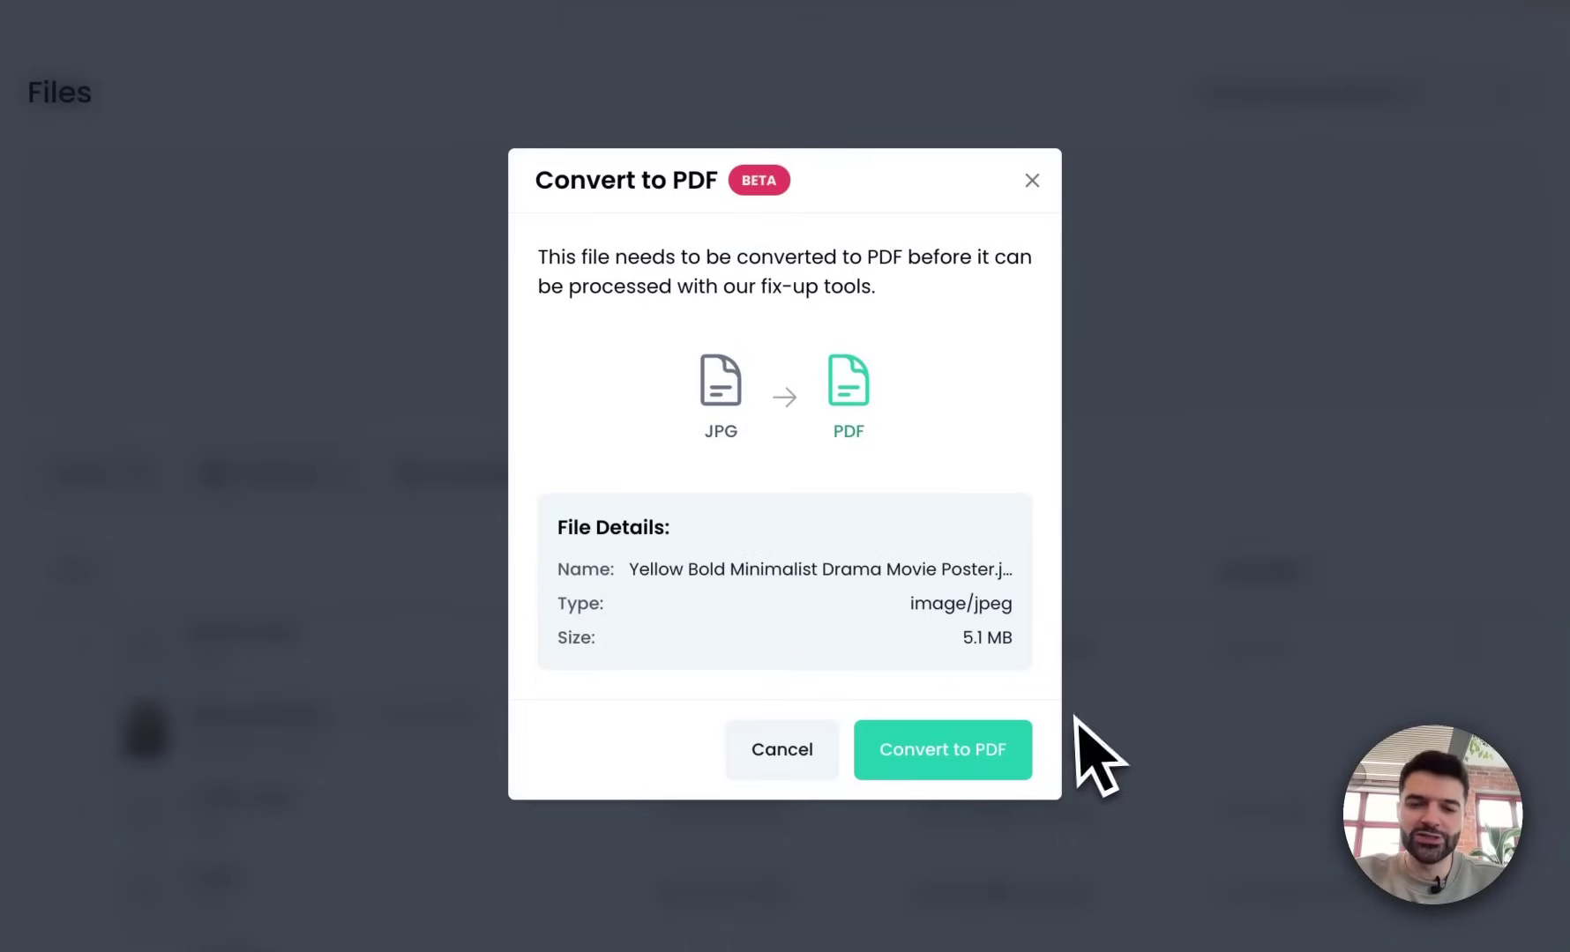
{"action": "left_click", "coordinate": [981, 757]}
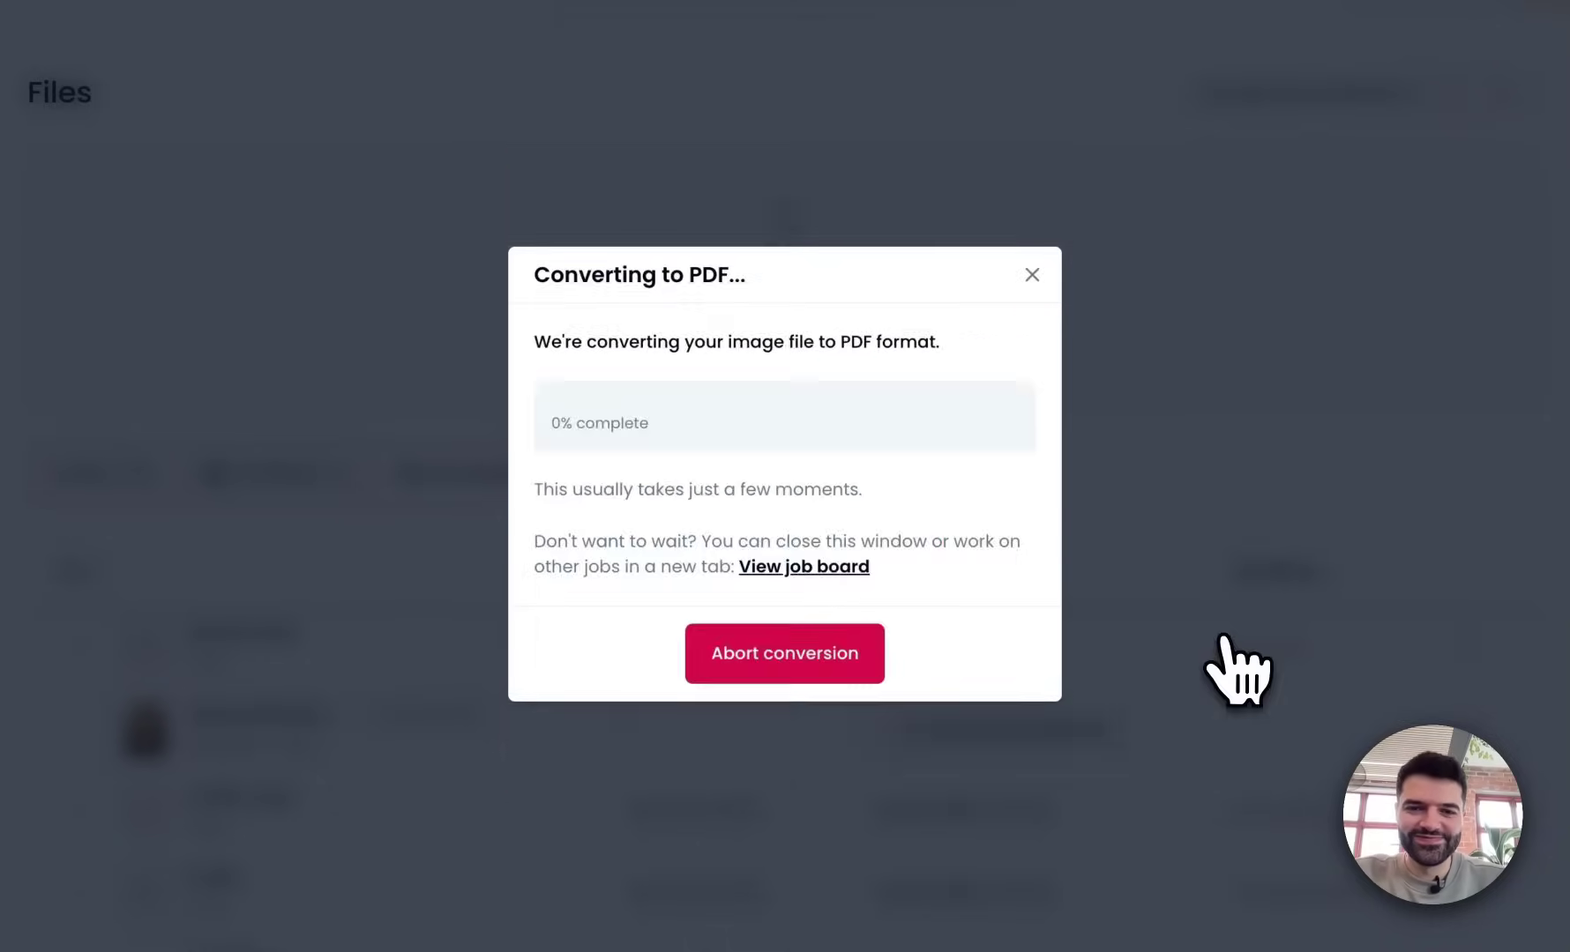